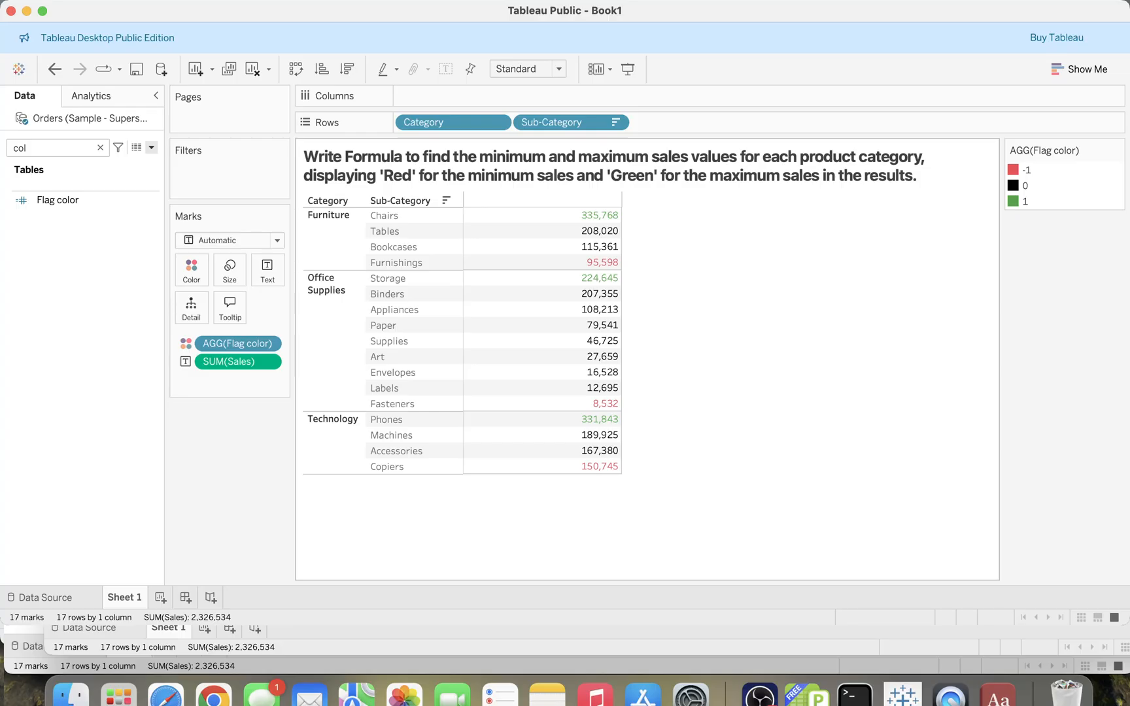
- Add a new blank worksheet, return to Sheet 1 and clear all of its contents
drag(622, 296, 635, 295)
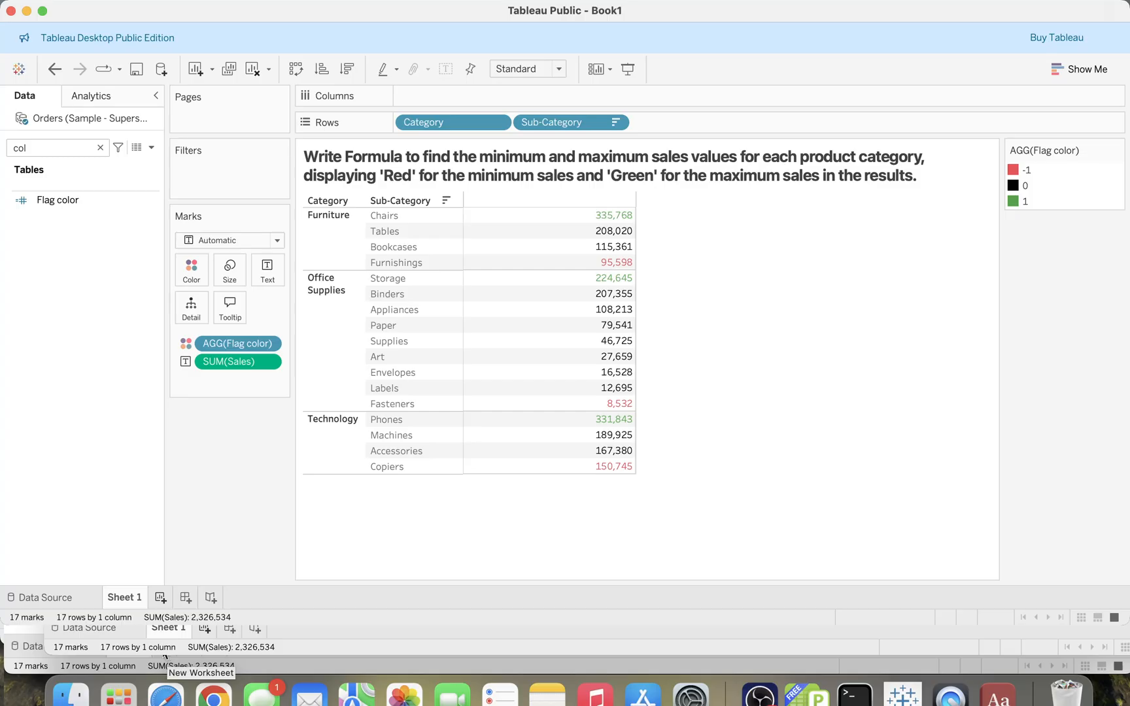
click(164, 656)
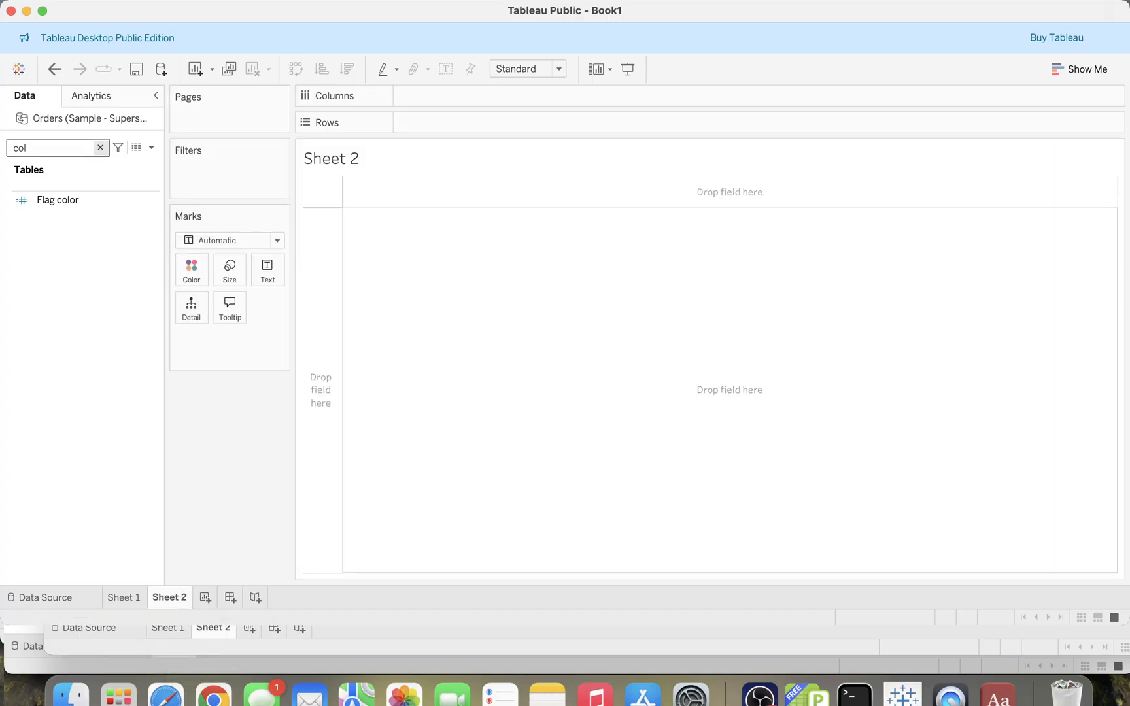
text(cat)
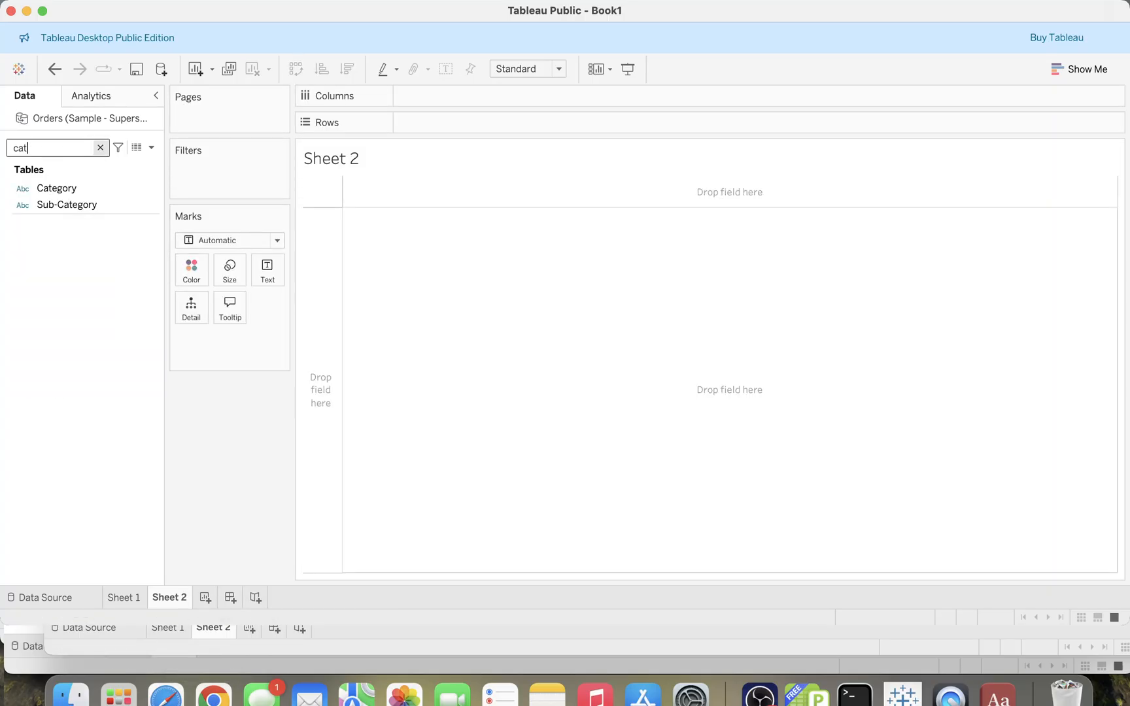
click(138, 655)
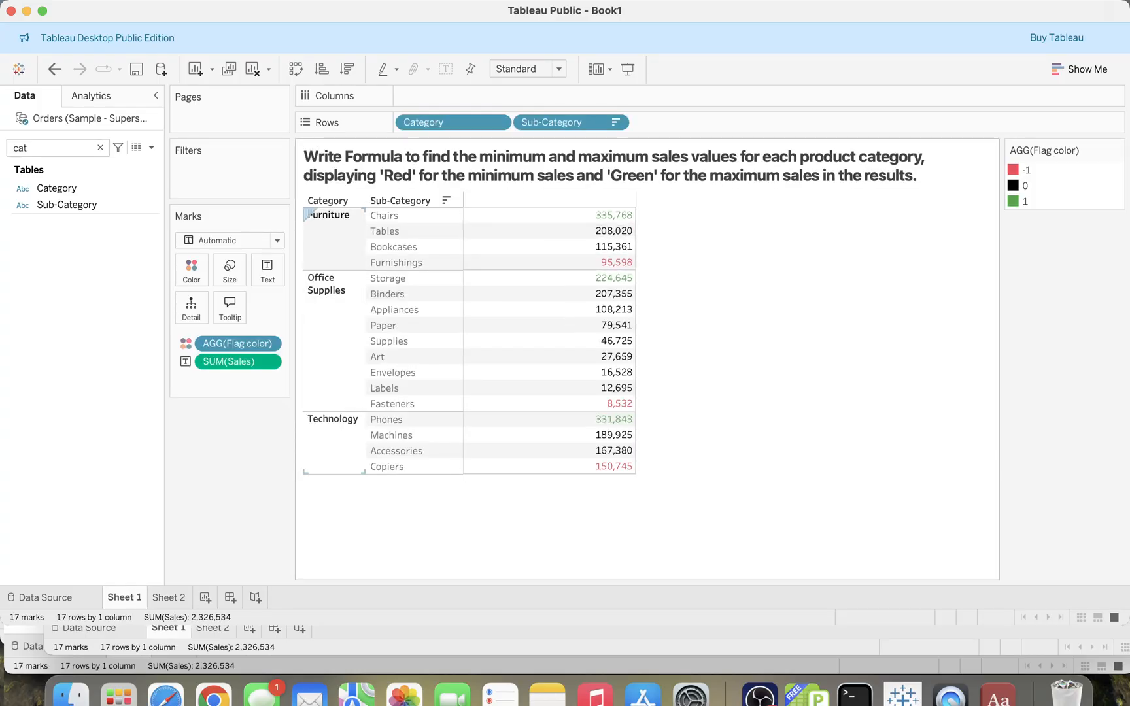
click(253, 69)
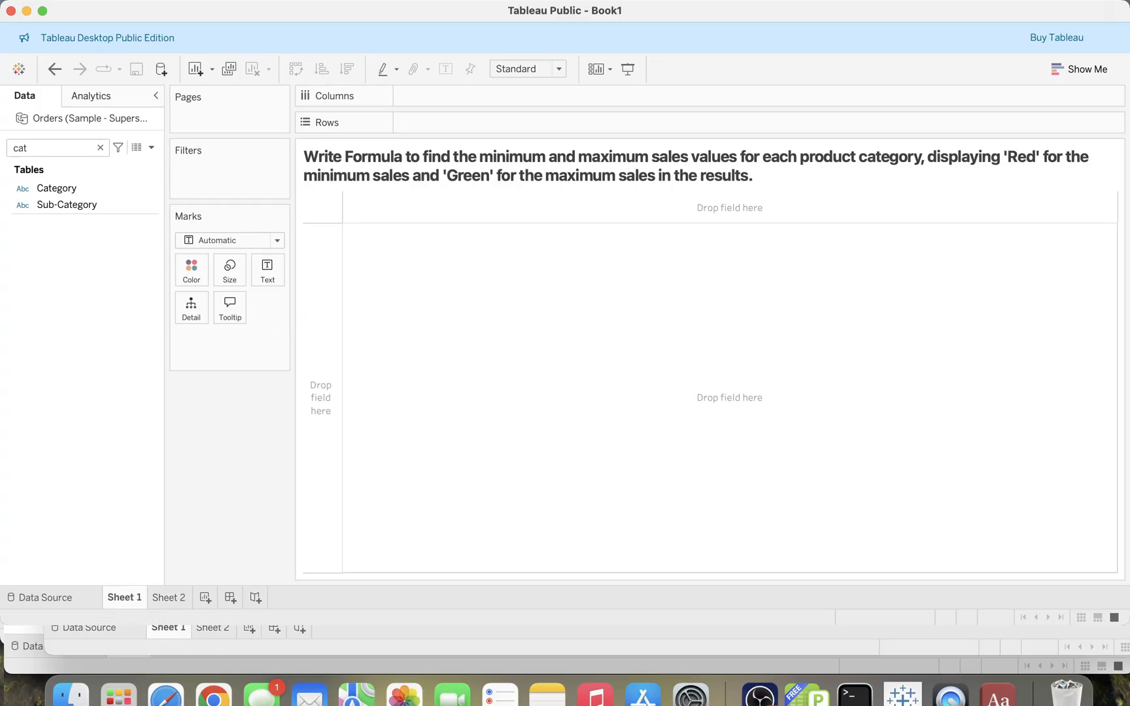
- Search the fields for cat and place Category and Sub-Category on Rows
click(100, 148)
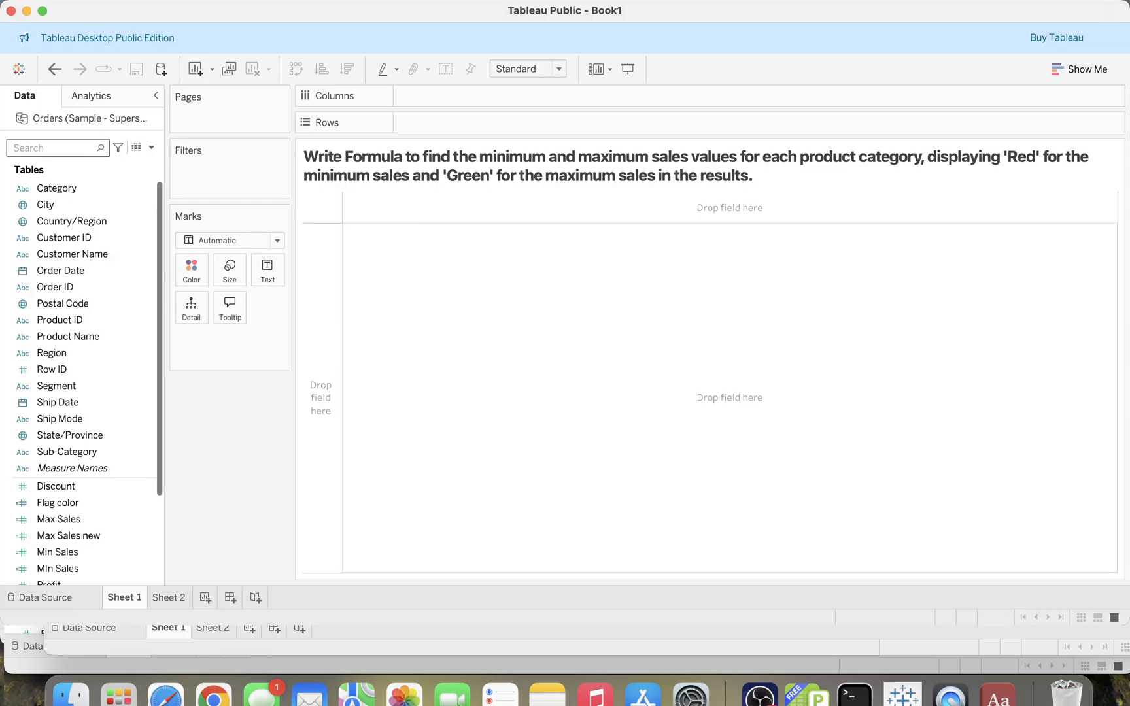
text(cat)
double_click(65, 189)
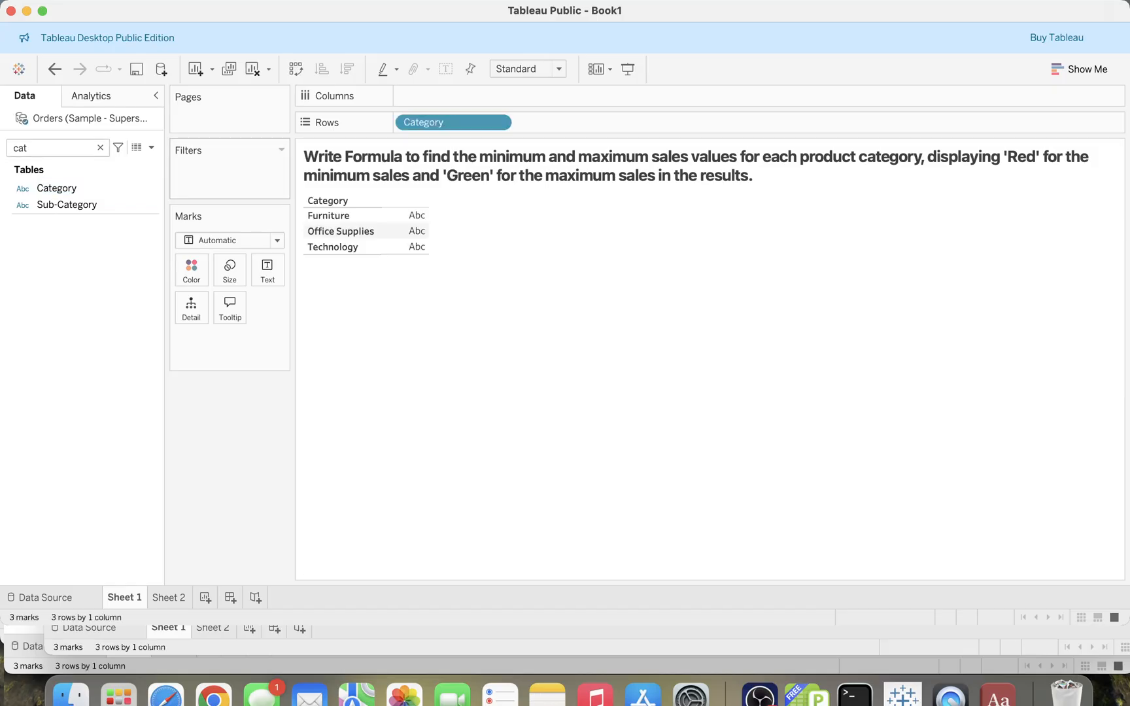
drag(67, 204, 150, 189)
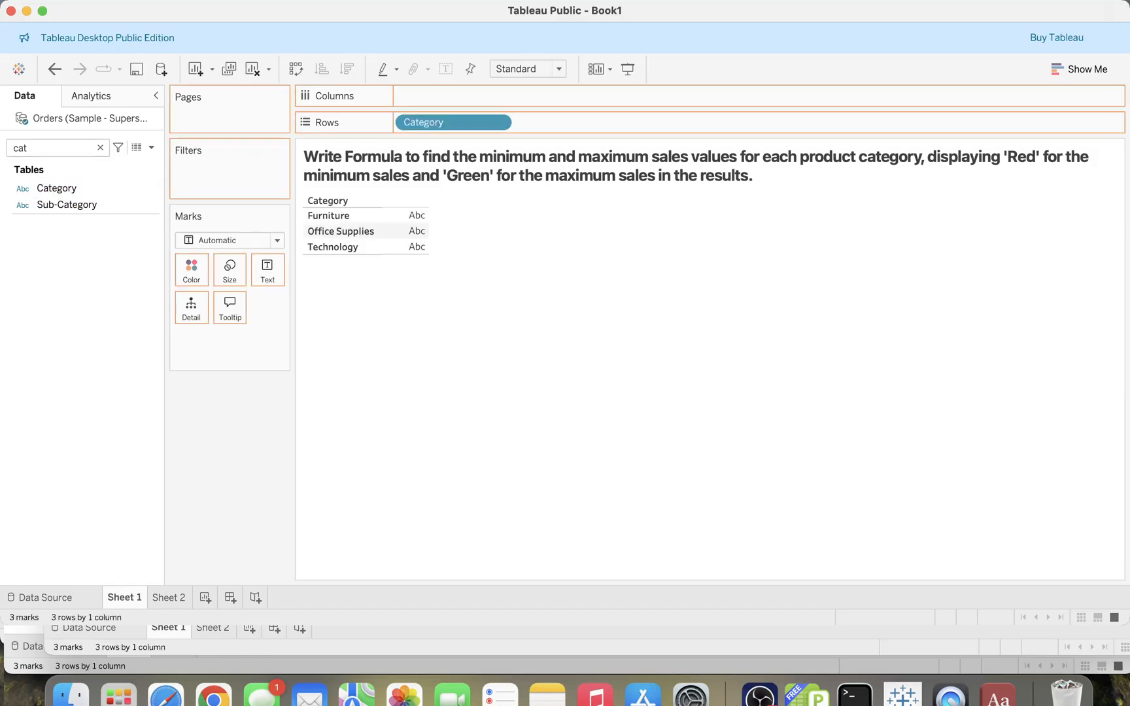
drag(523, 123, 539, 123)
- Search for sa and add Sales as text values to the table
double_click(26, 149)
text(sa)
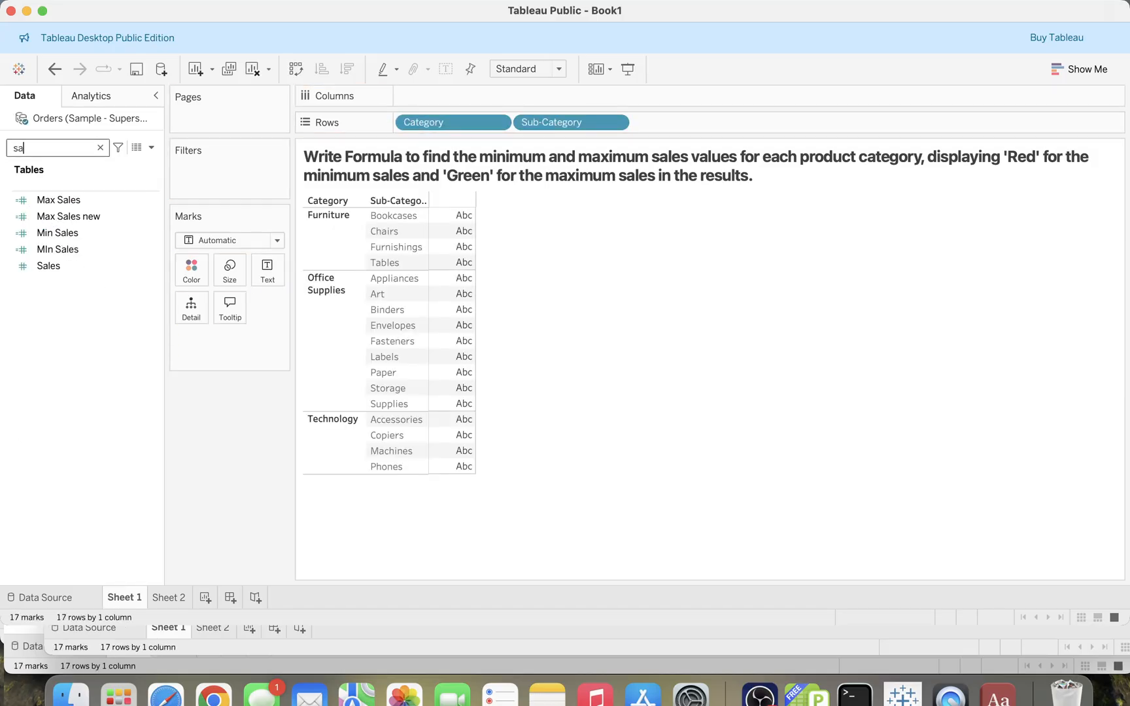
drag(49, 265, 268, 270)
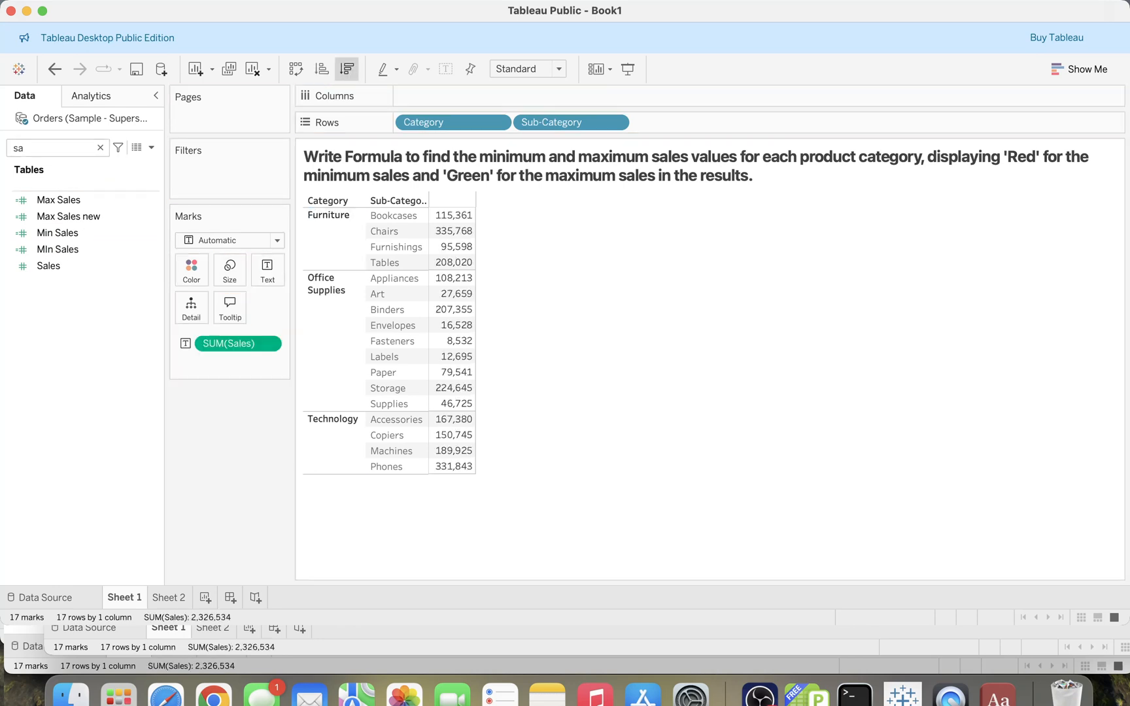
- Sort the sub-categories by sales descending and widen the table's columns
click(347, 69)
drag(475, 281, 554, 277)
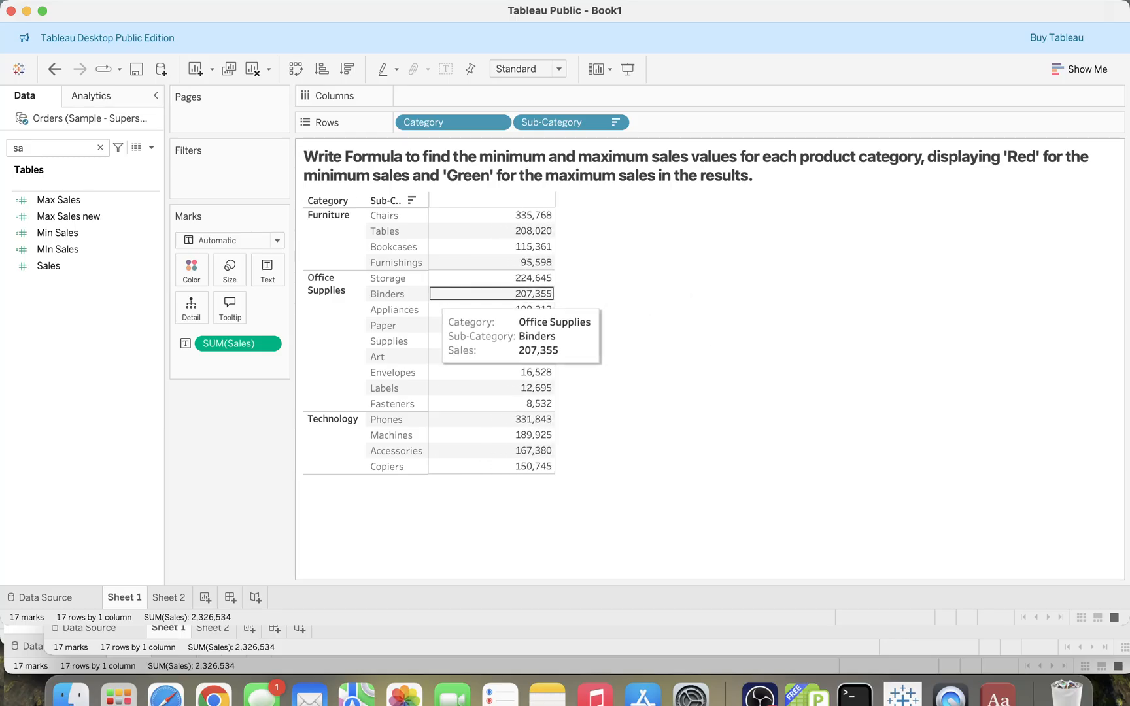
drag(429, 295, 464, 299)
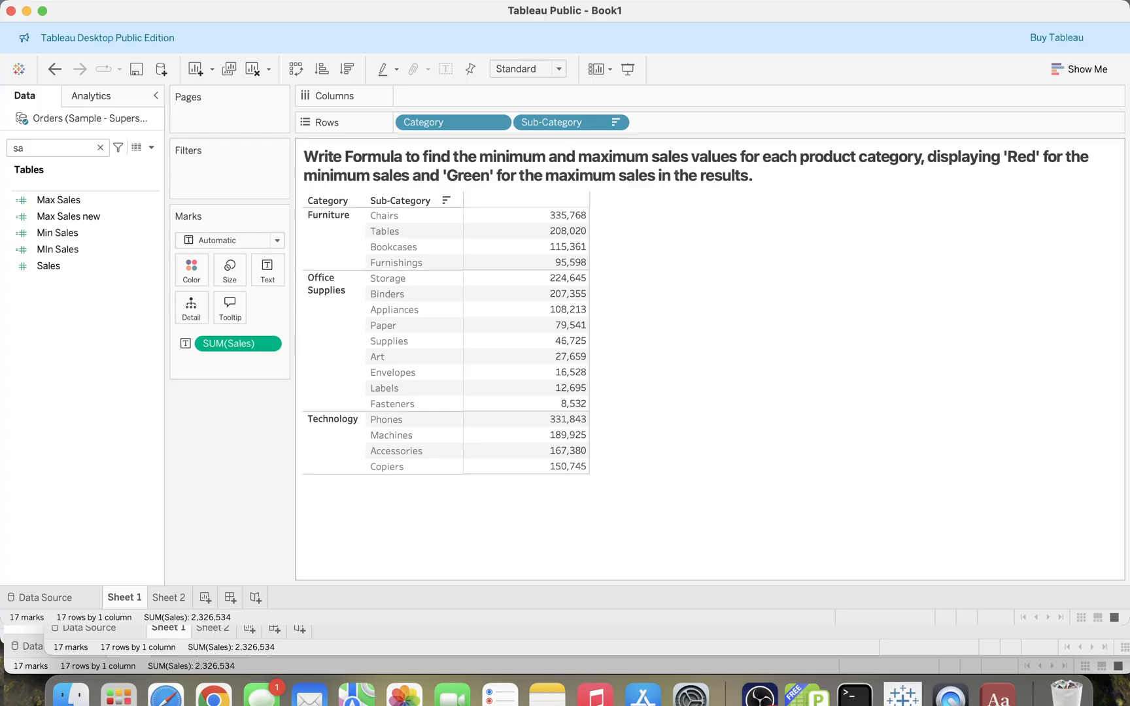
mouse_move(564, 467)
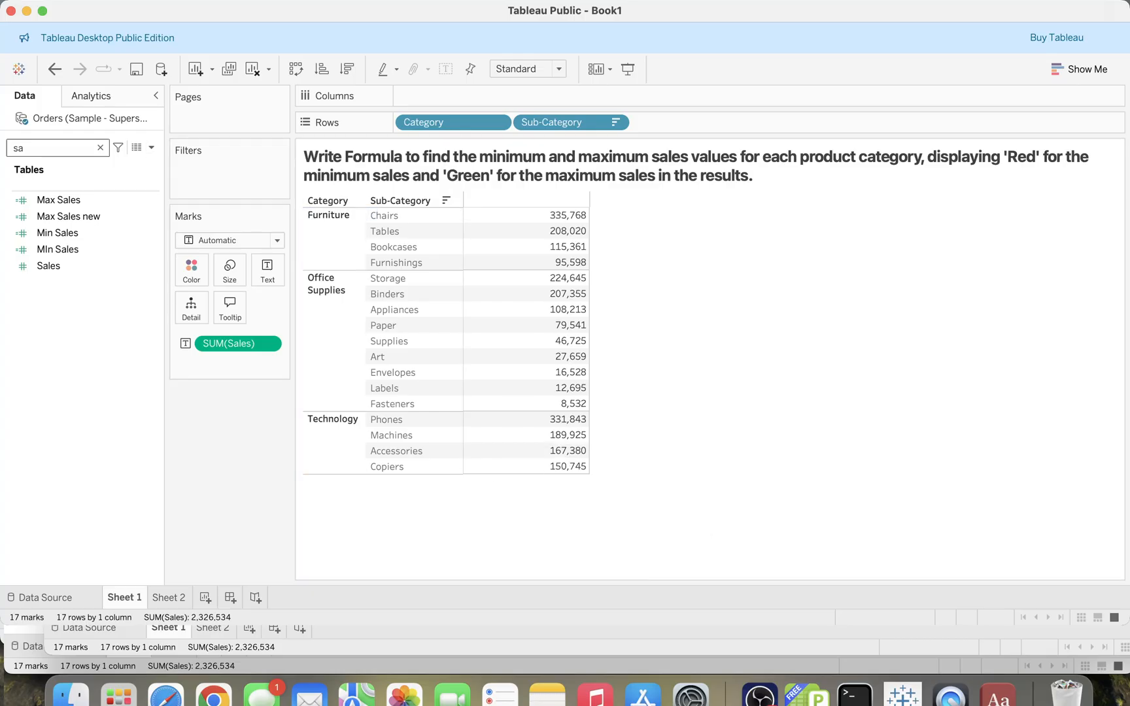
- Search for min and delete the duplicate MIn Sales field
double_click(18, 148)
text(min)
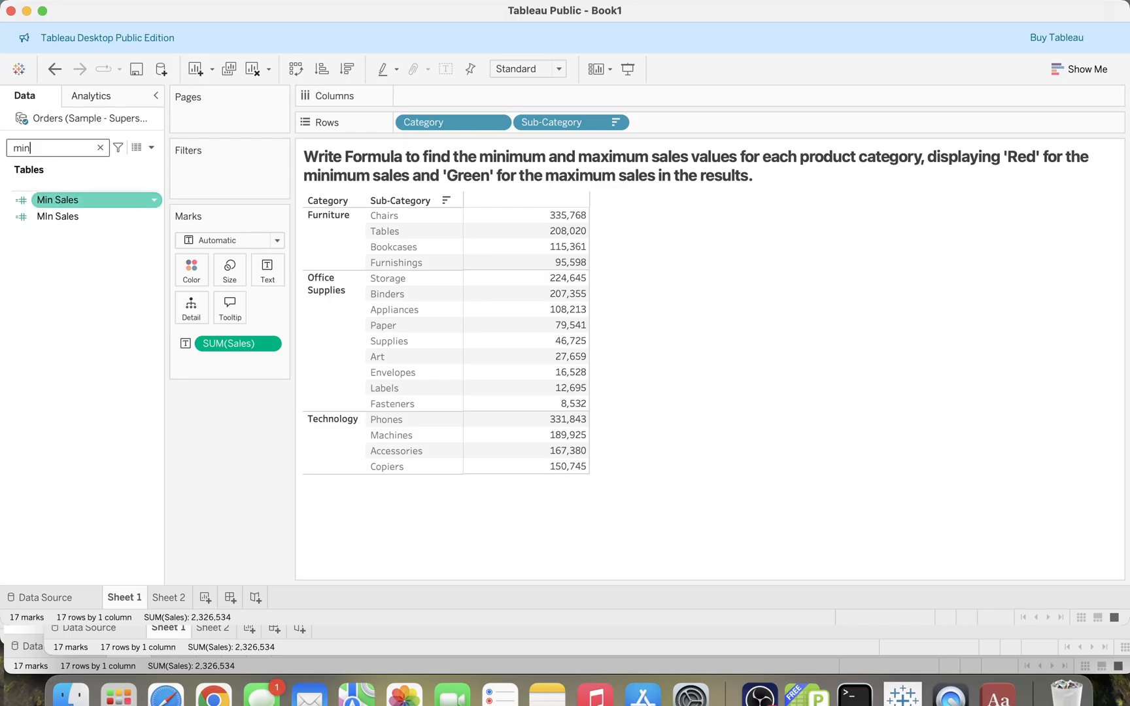
click(72, 200)
super+click(71, 217)
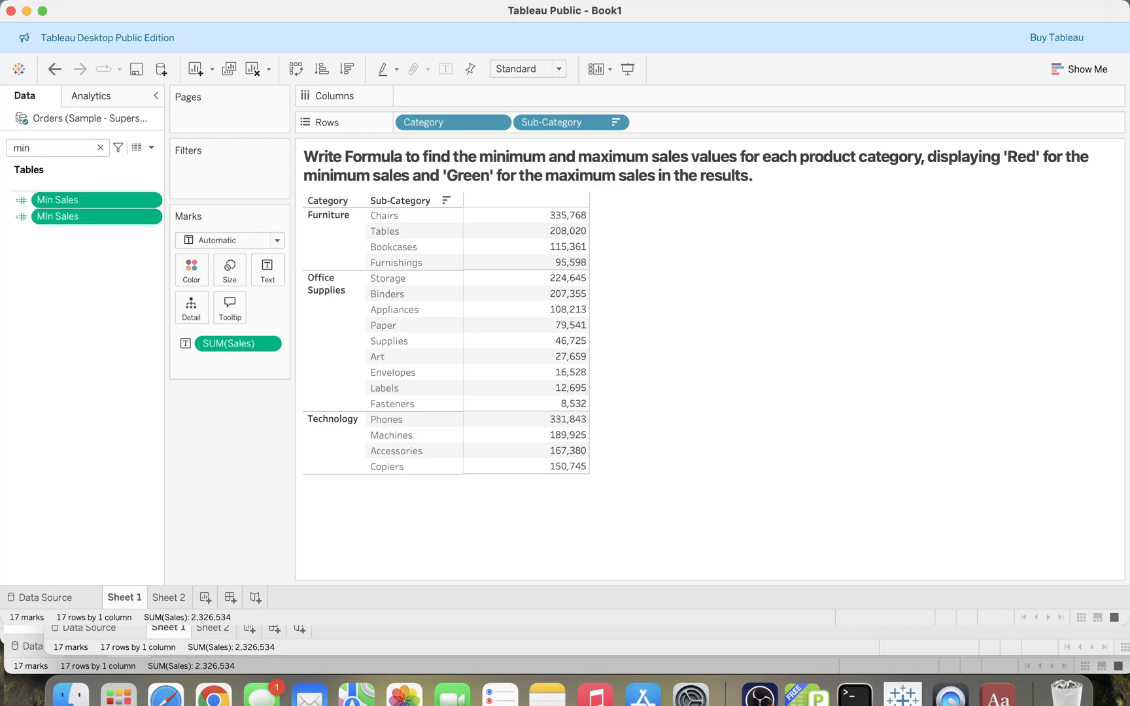
key(Delete)
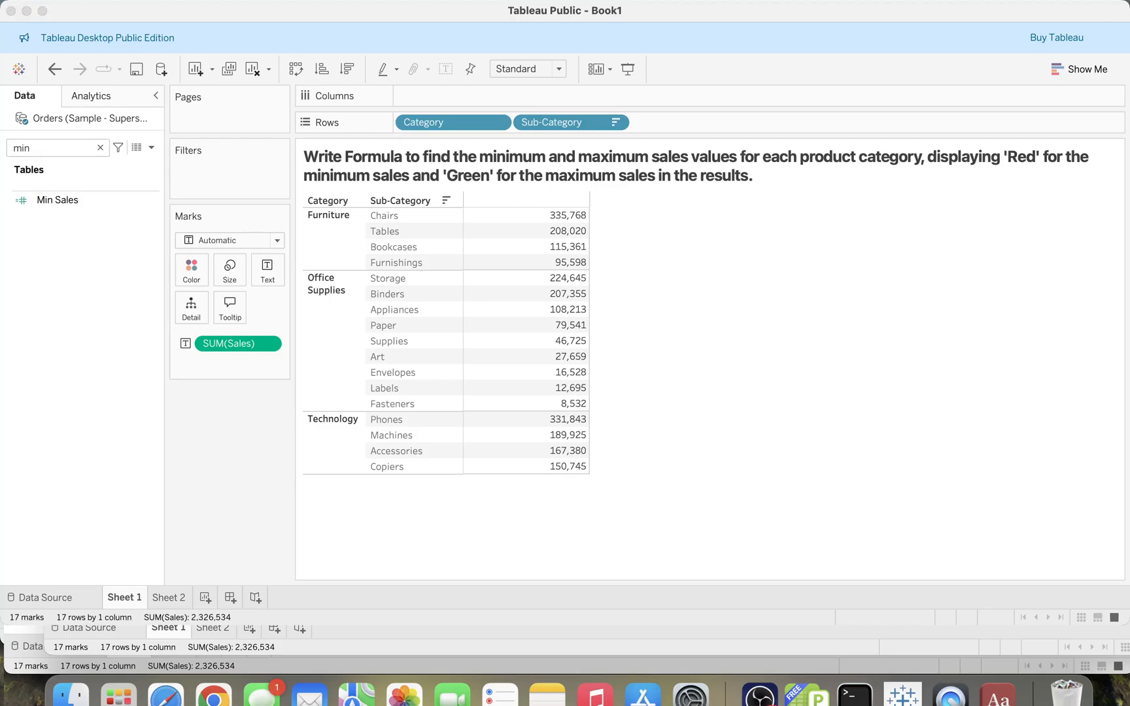
- Search for min again and delete the Min Sales field
click(100, 148)
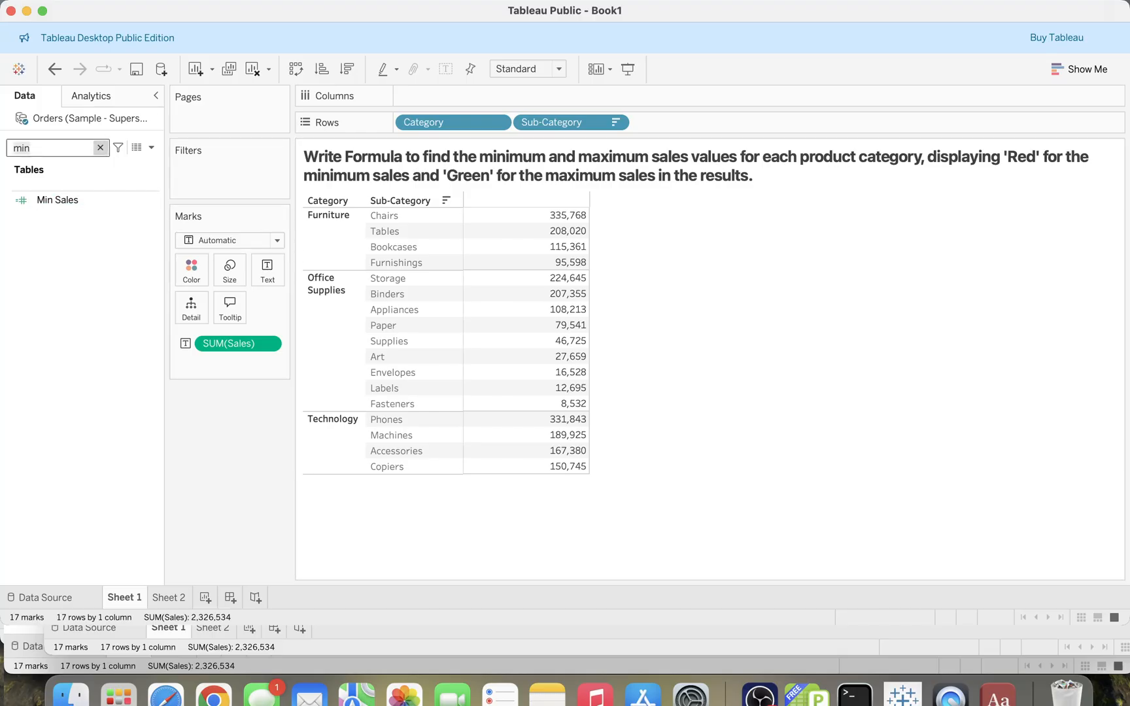
key(BackSpace)
text(min)
click(73, 200)
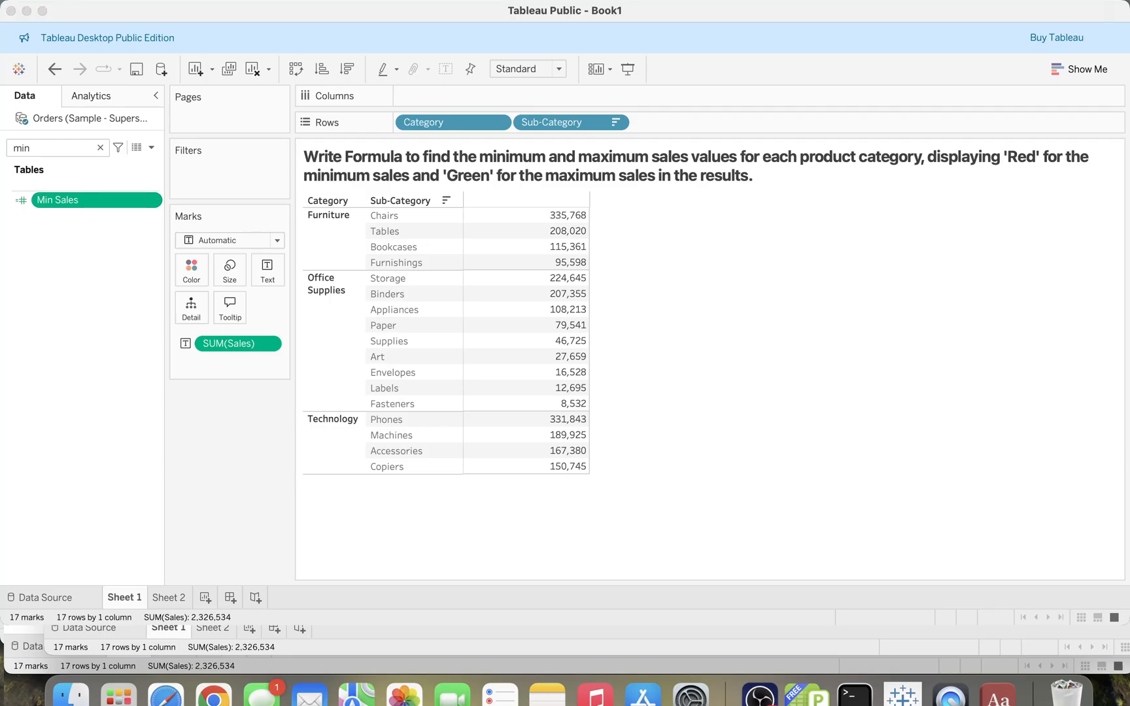
key(Return)
- Search for col and delete the Flag color field
double_click(26, 147)
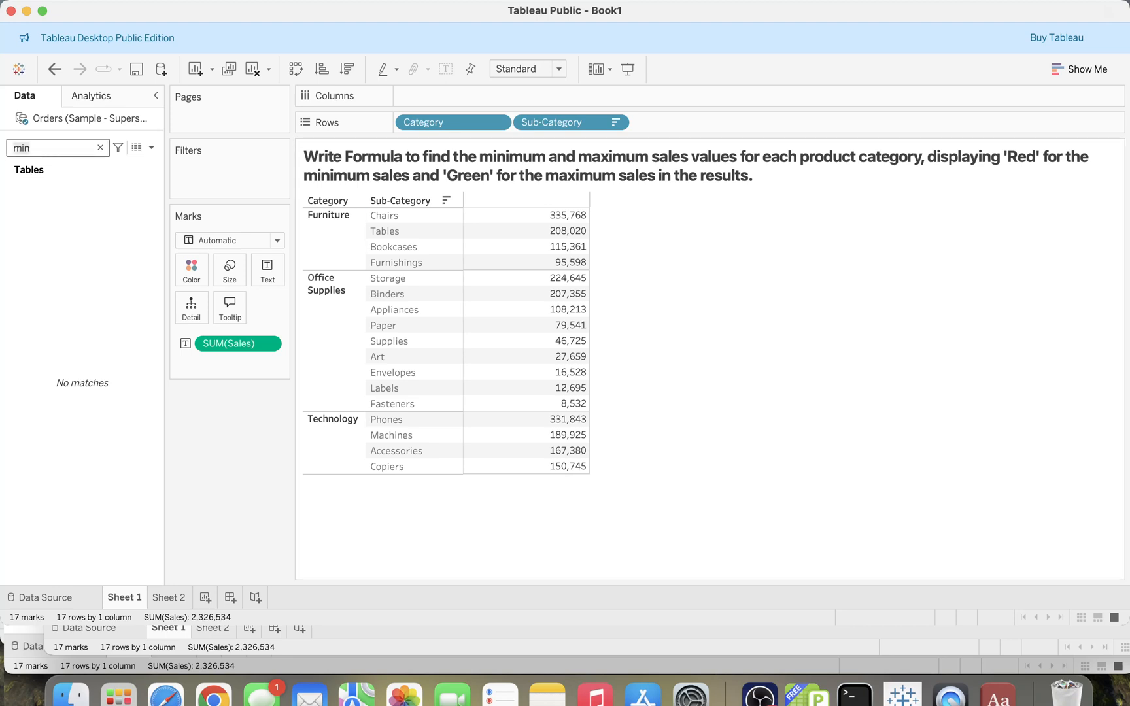
text(col)
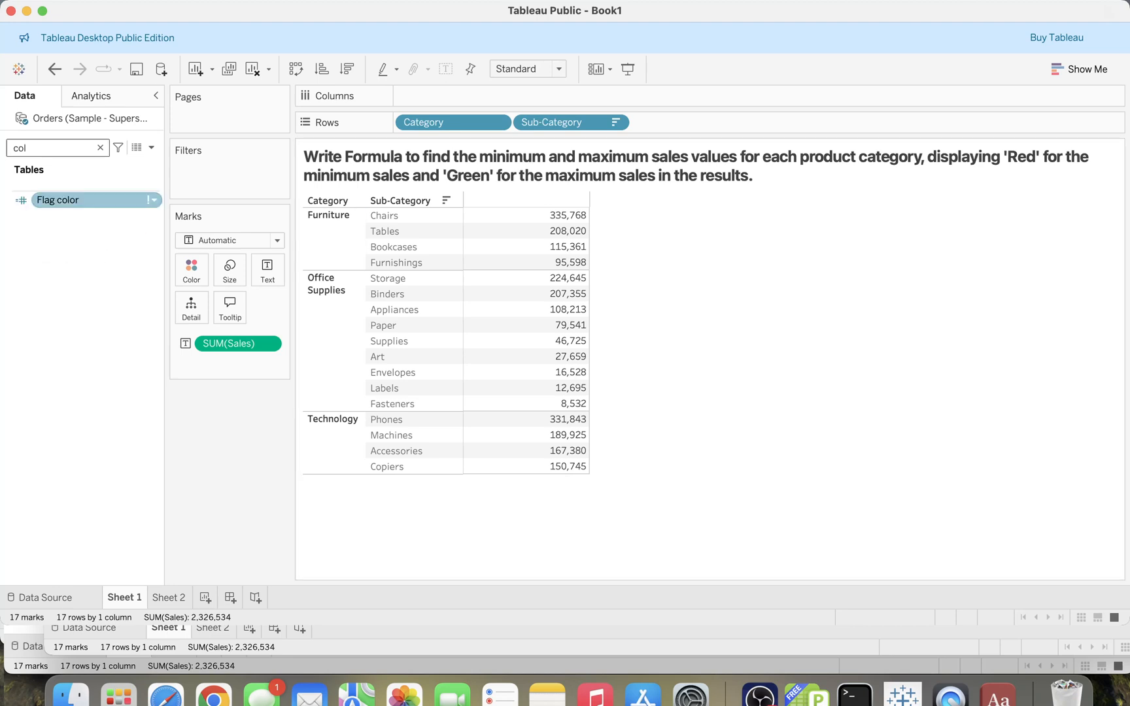
right_click(78, 200)
key(Delete)
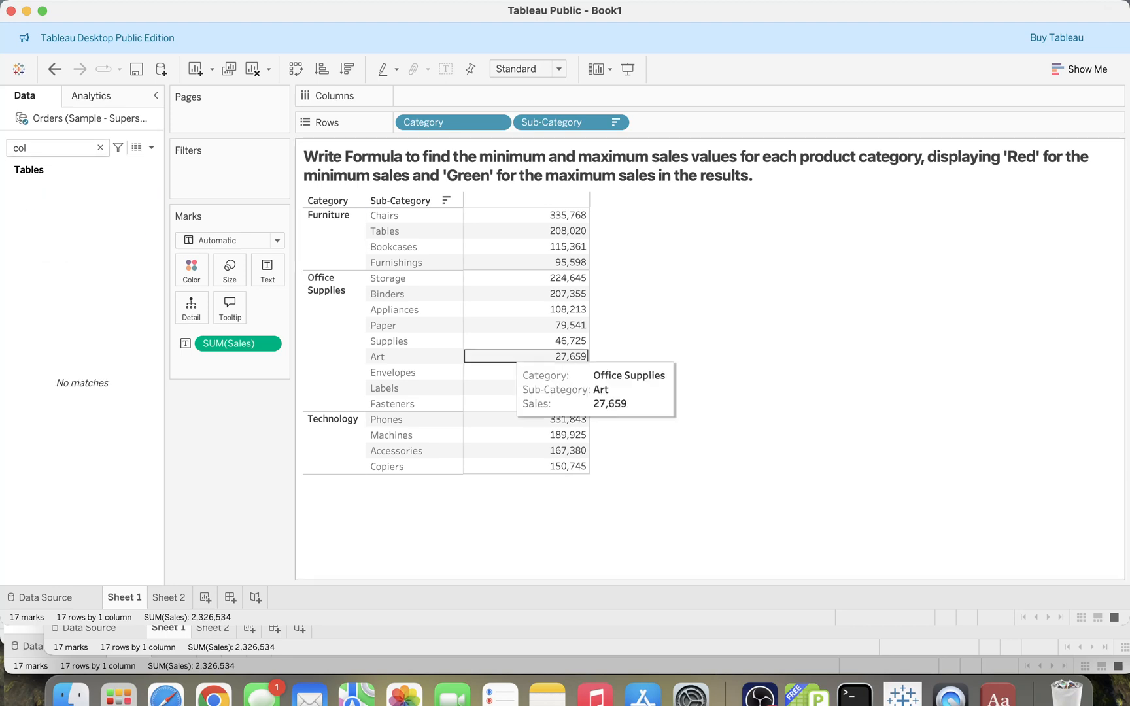
- Clear the field search and add Min Sales to the table beside Sales
click(100, 148)
click(100, 148)
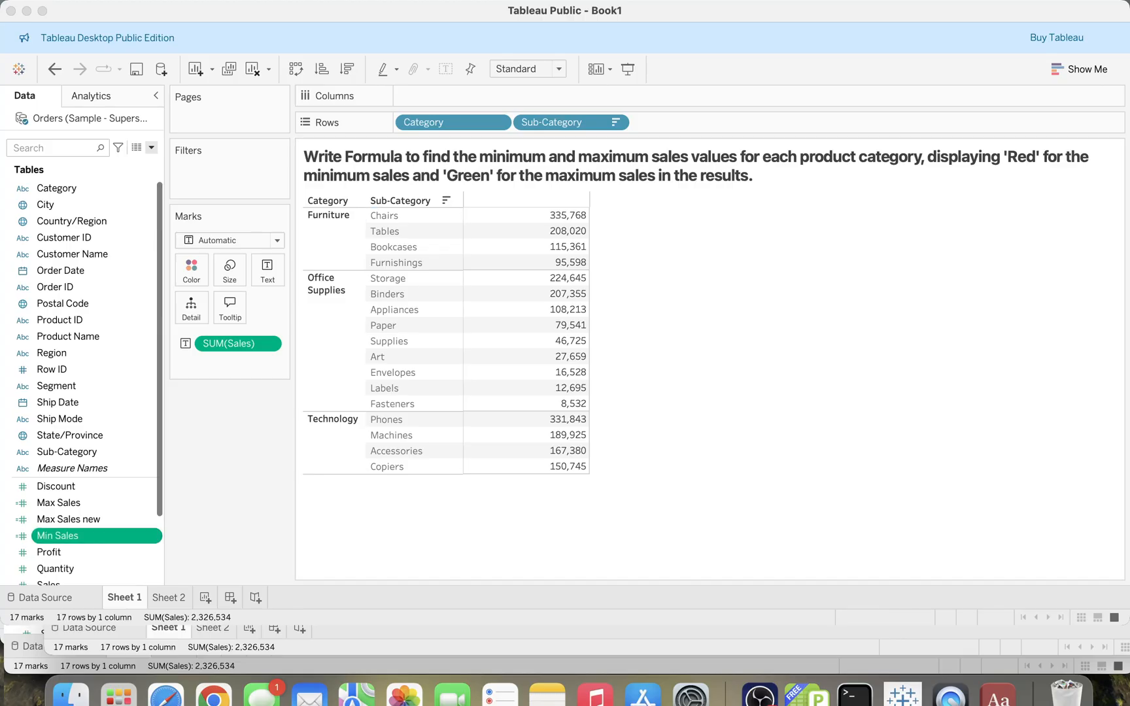
drag(58, 536, 527, 325)
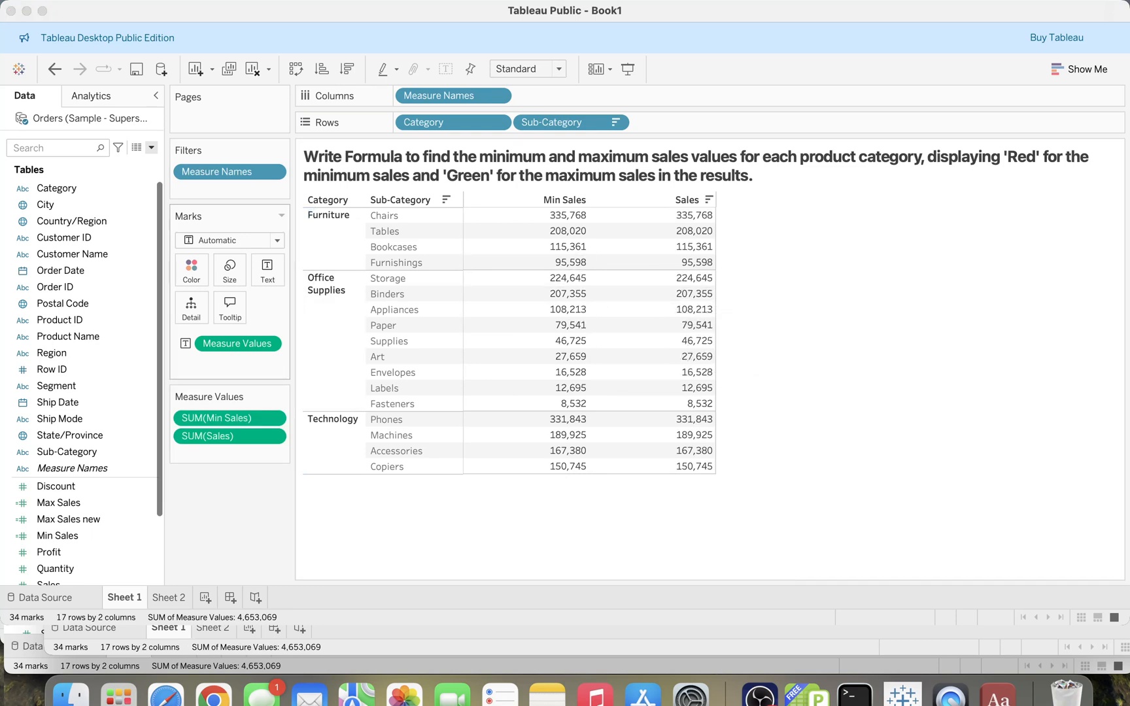
- Move Min Sales after Sales in the Measure Values list
drag(223, 419, 222, 448)
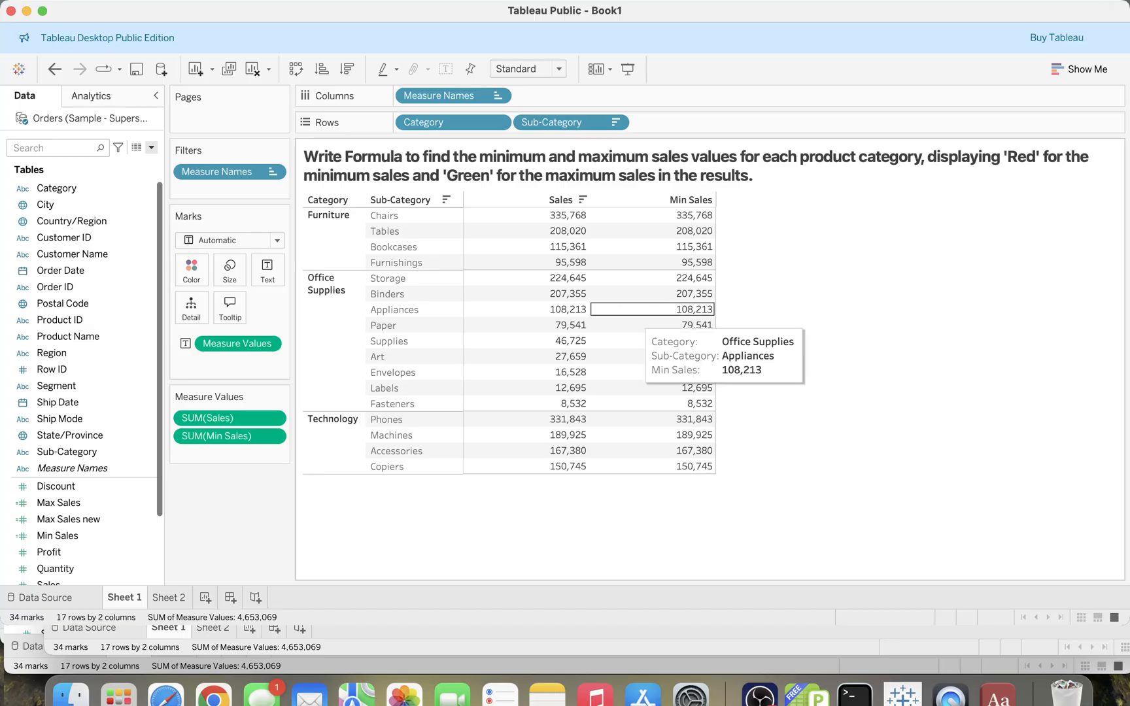
key(super+Tab)
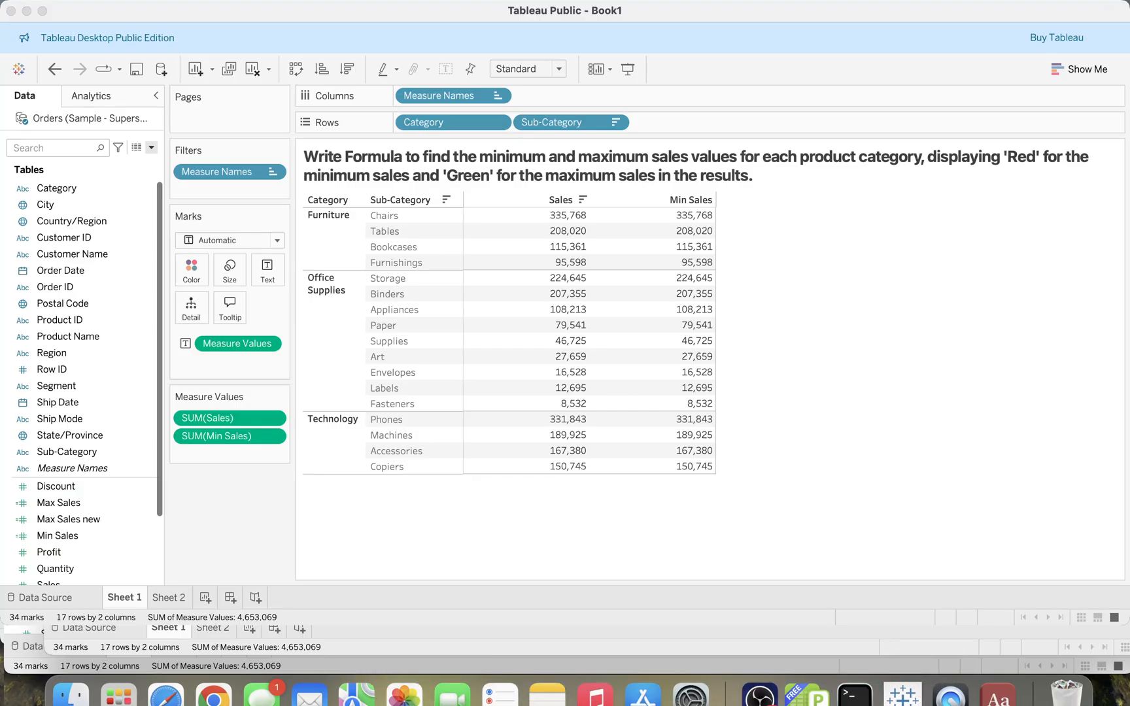
key(super+Tab)
key(super+Tab)
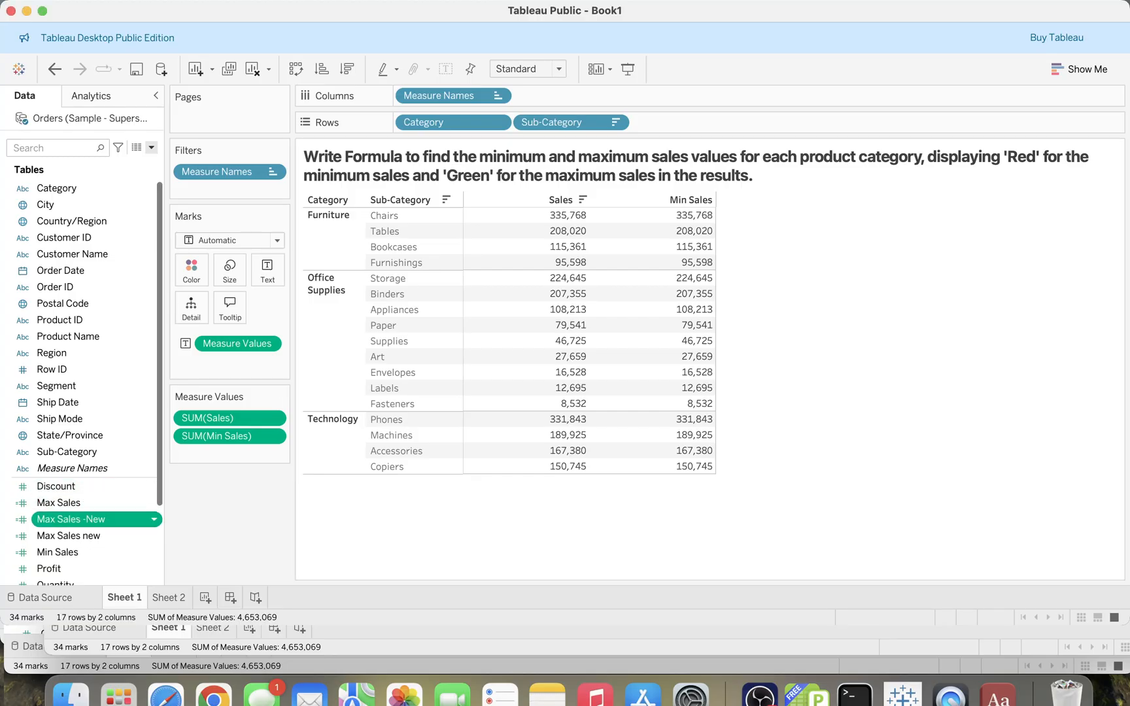
- Add Max Sales -New to the table as a third column and drop Min Sales onto Detail
drag(72, 519, 739, 216)
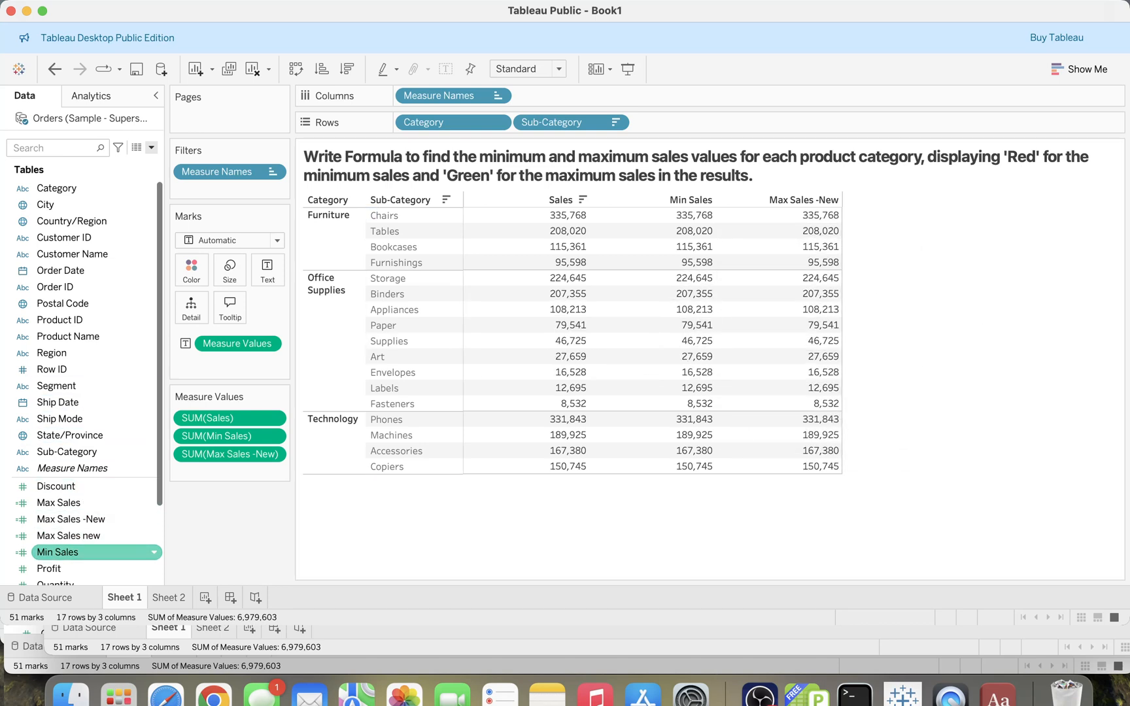
click(91, 552)
drag(92, 553, 193, 306)
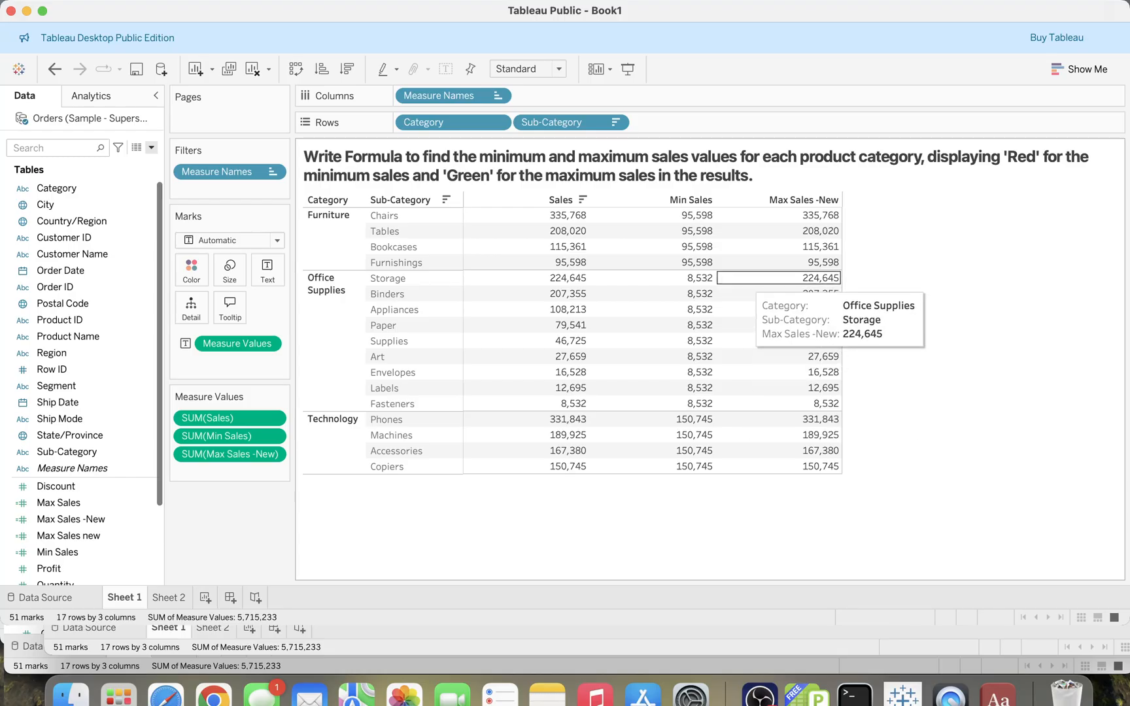
- Search for max and delete the Max Sales new field
click(52, 148)
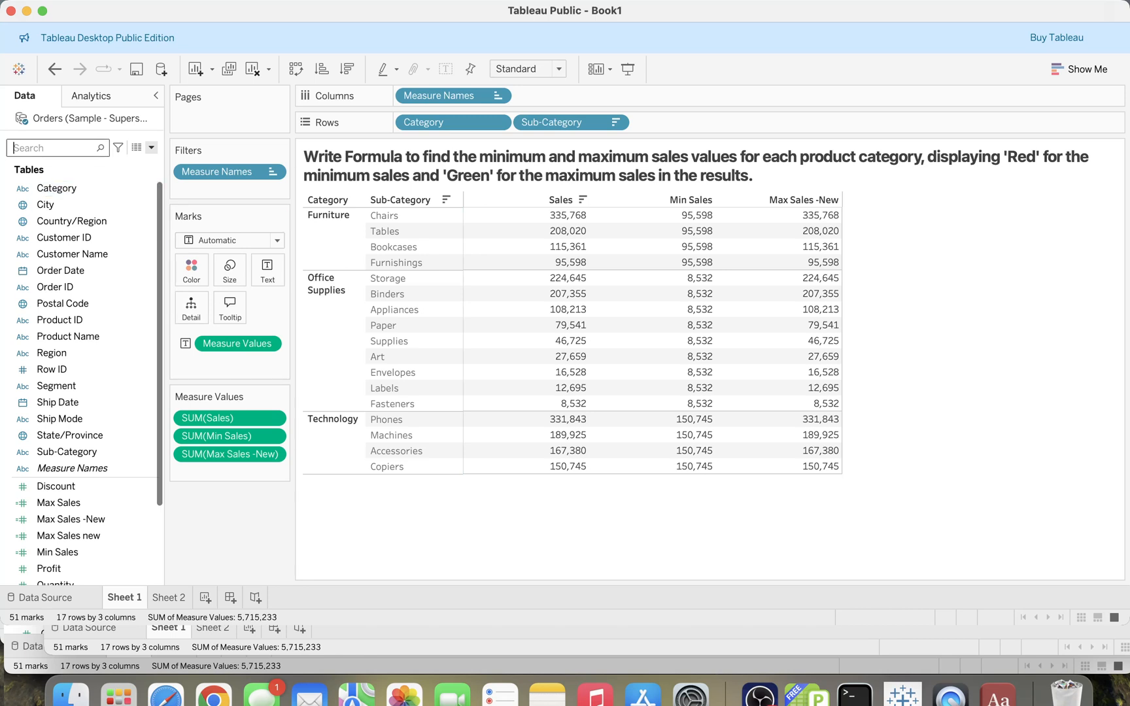
text(max)
key(Down)
key(Down)
key(Down)
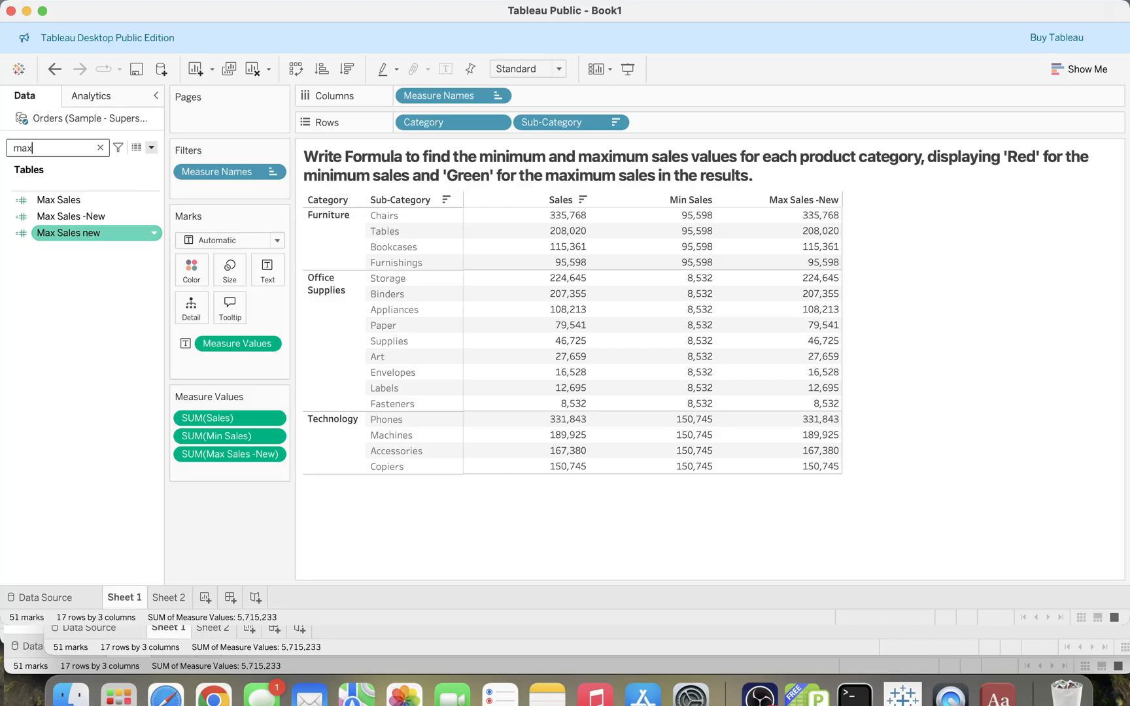
click(71, 233)
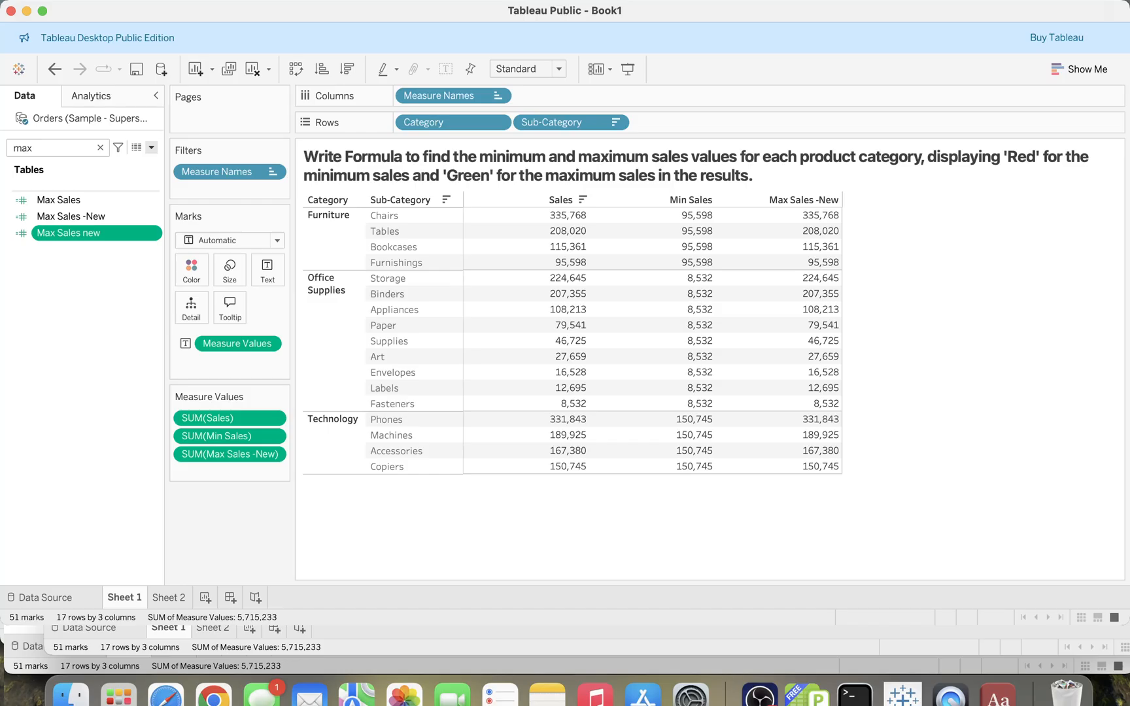
key(Delete)
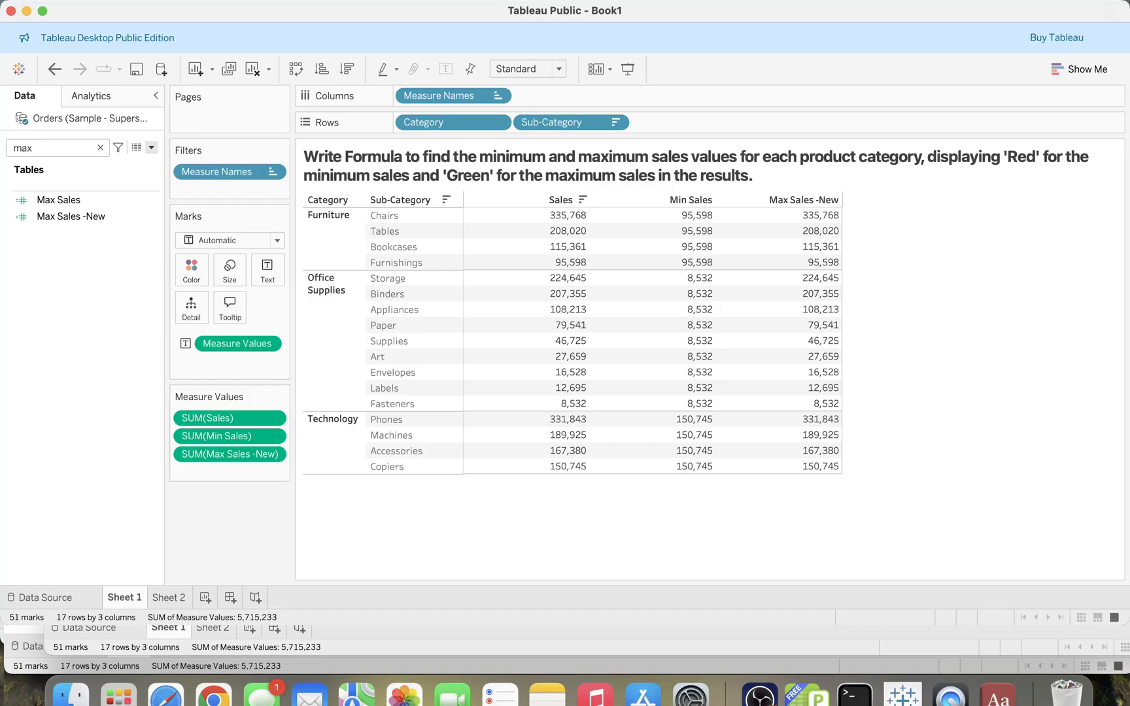
- Search the data pane for colo to find the Color Flag field
click(71, 217)
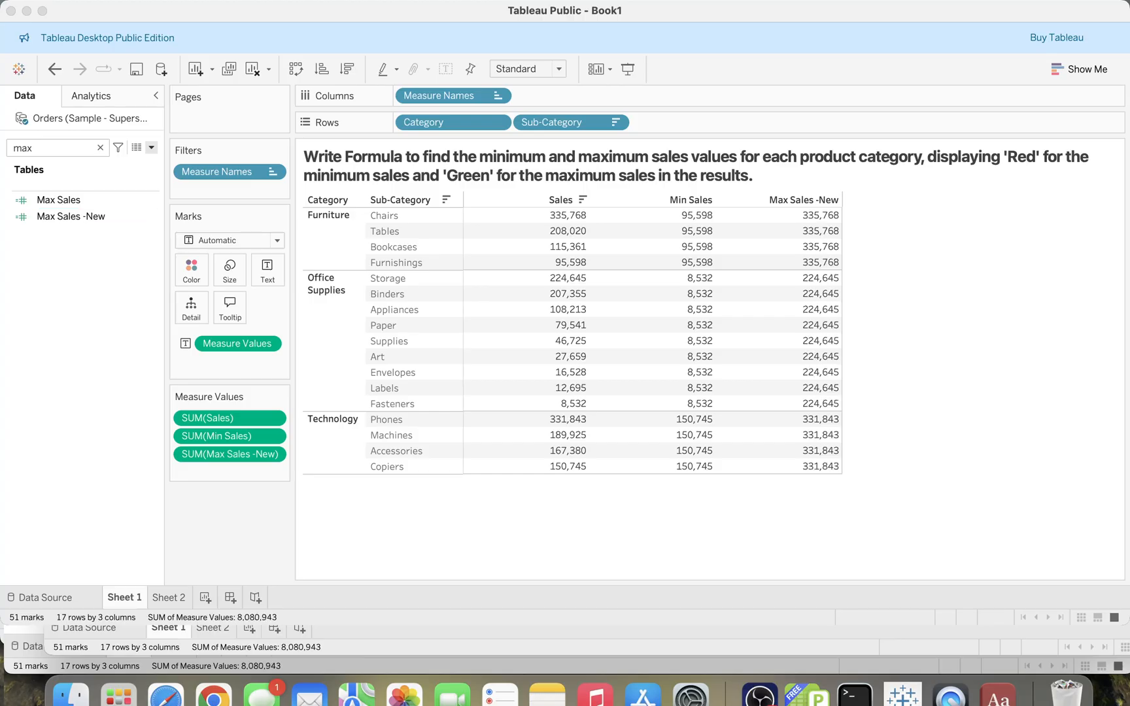
click(575, 517)
double_click(23, 148)
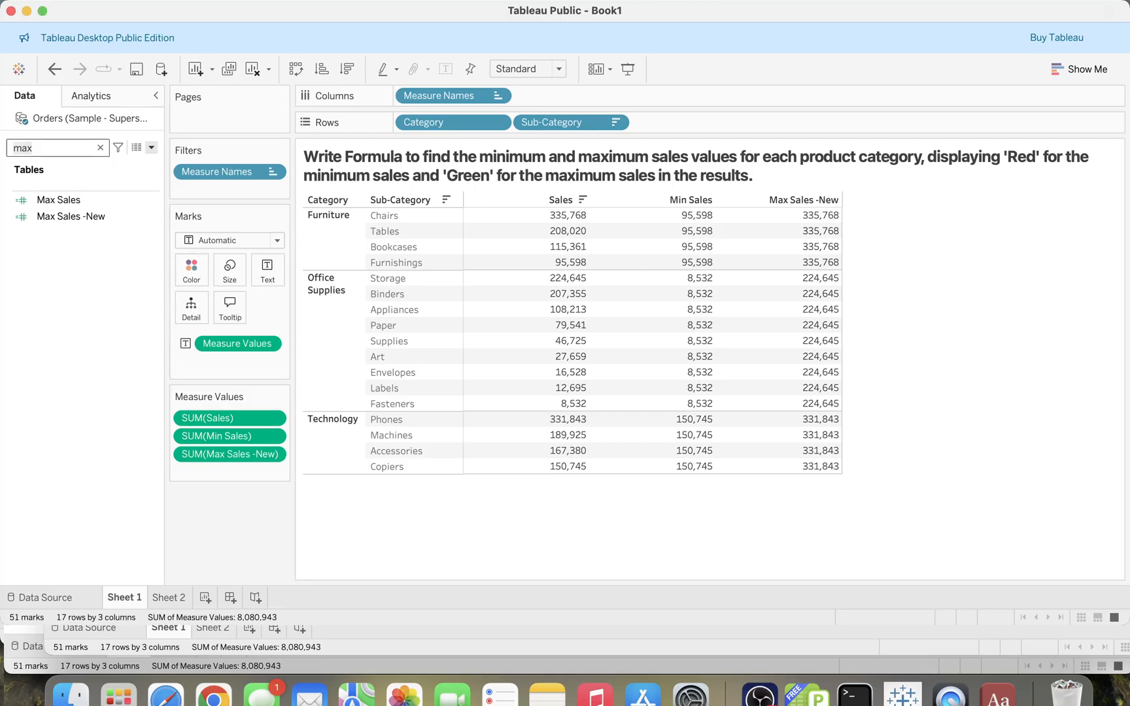
text(colo)
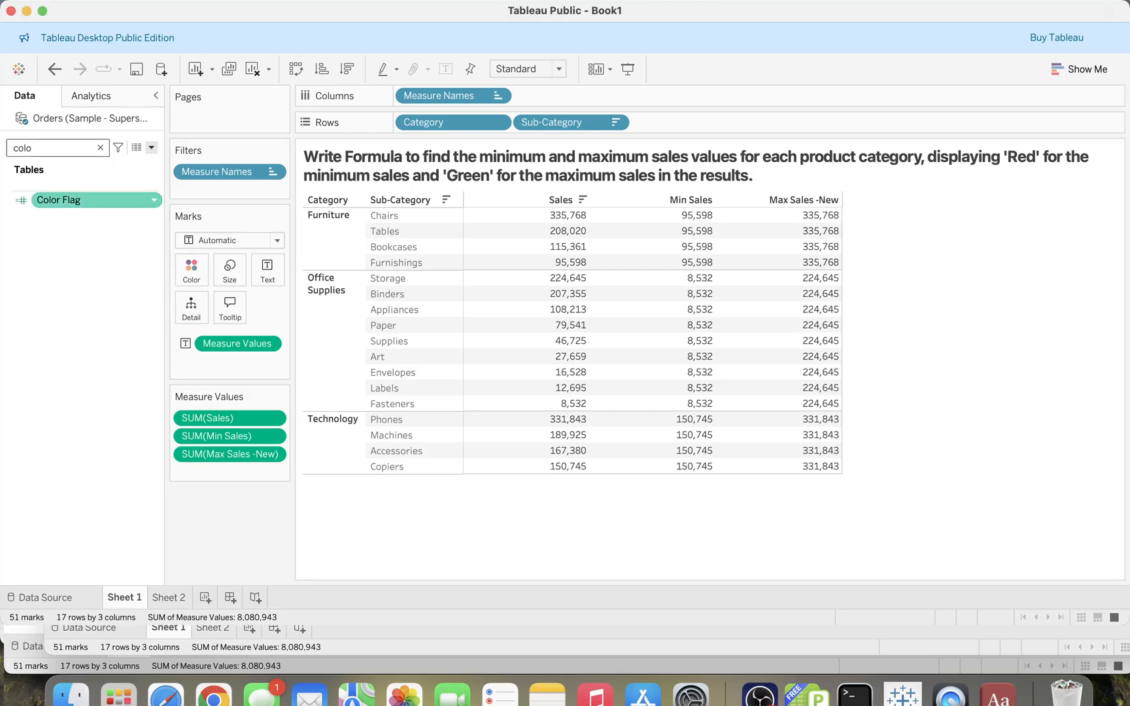
- Drop Color Flag onto Color and set its colours to red for -1, black for 0 and green for 1
click(77, 200)
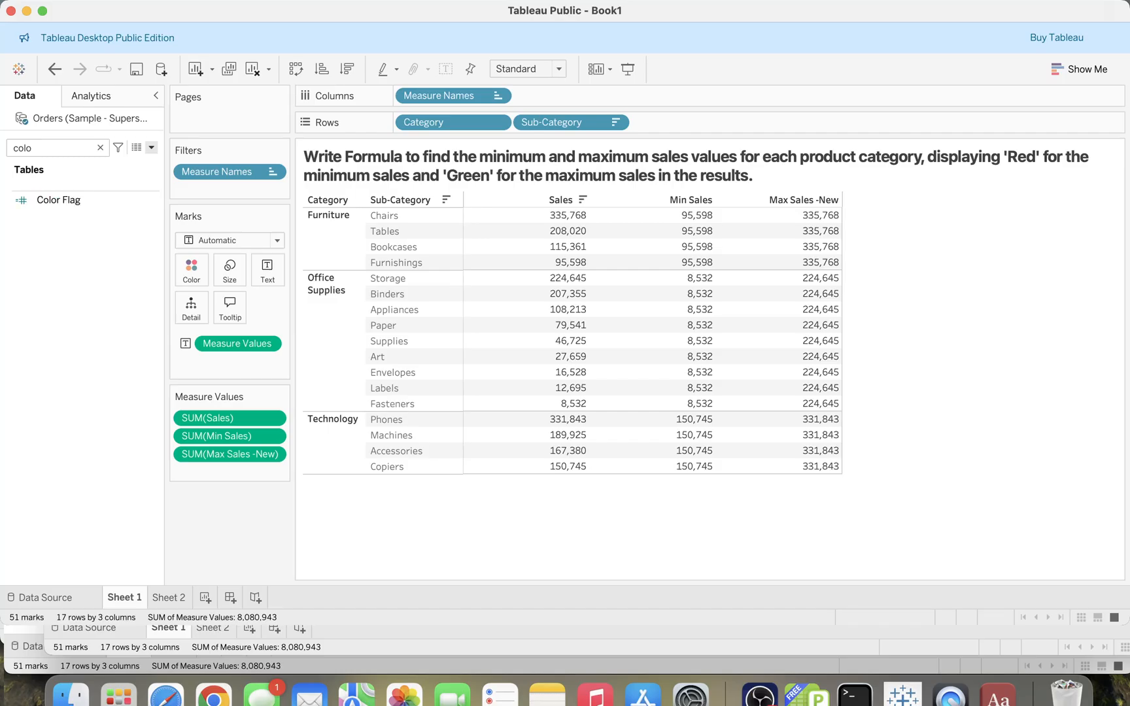
drag(78, 200, 191, 270)
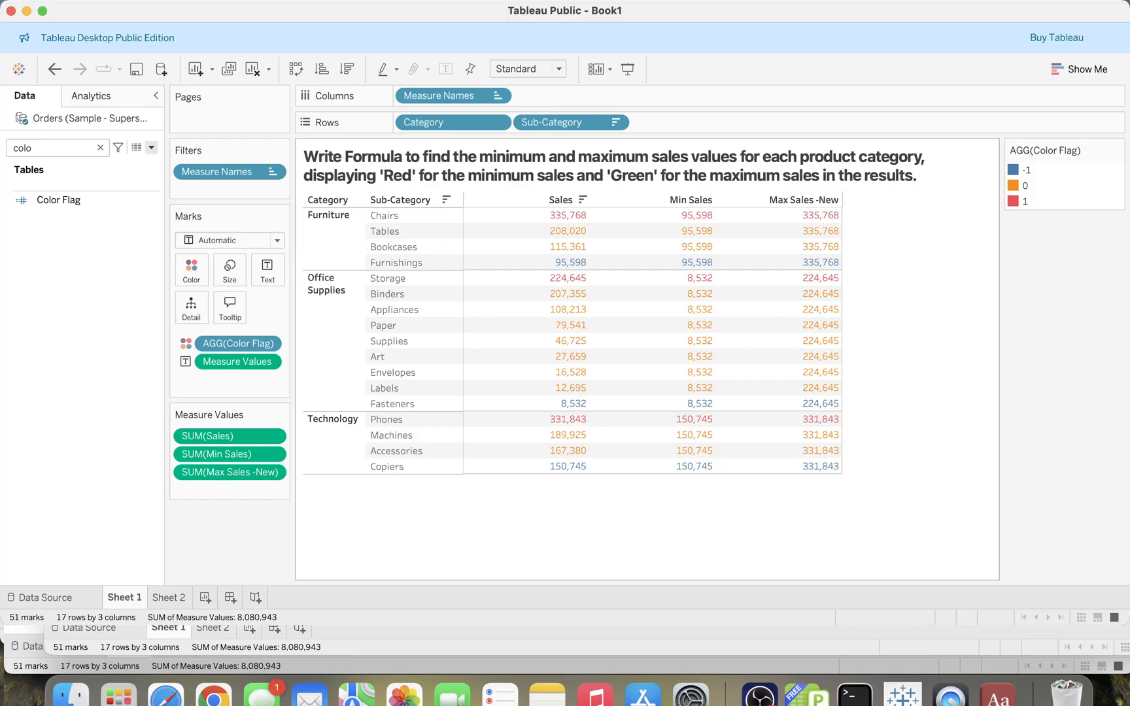
double_click(1017, 170)
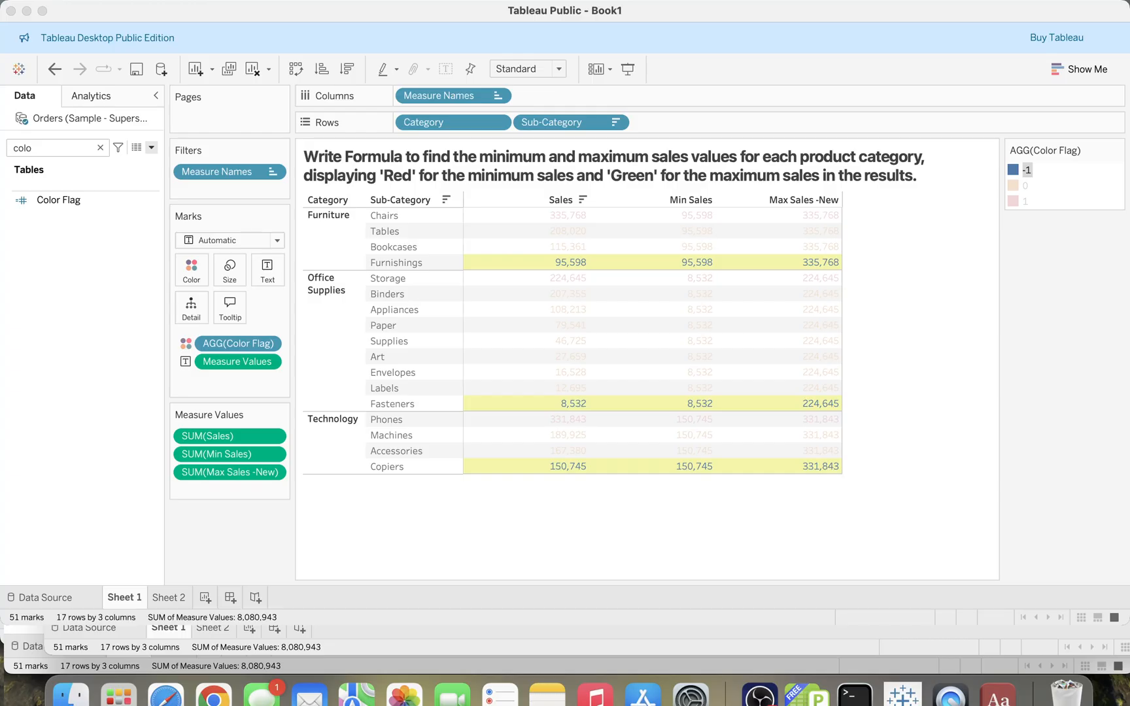
click(683, 444)
click(725, 517)
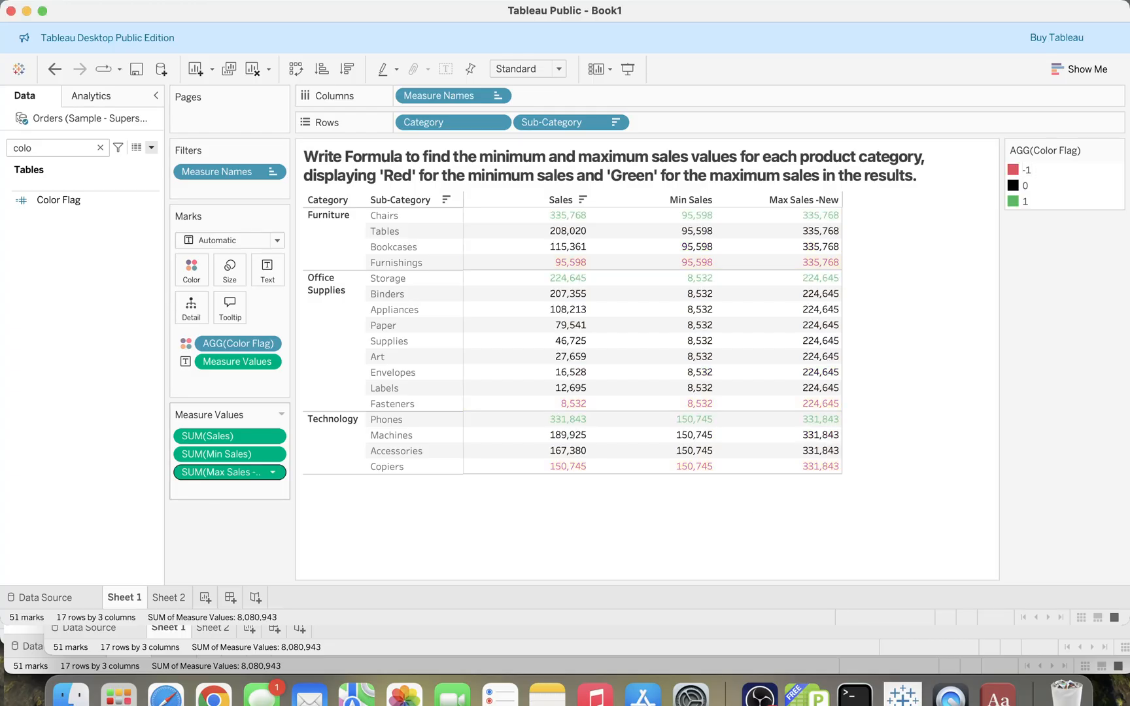
- Remove Min Sales and Max Sales -New from the measure values and widen the remaining Sales column
drag(226, 454, 98, 459)
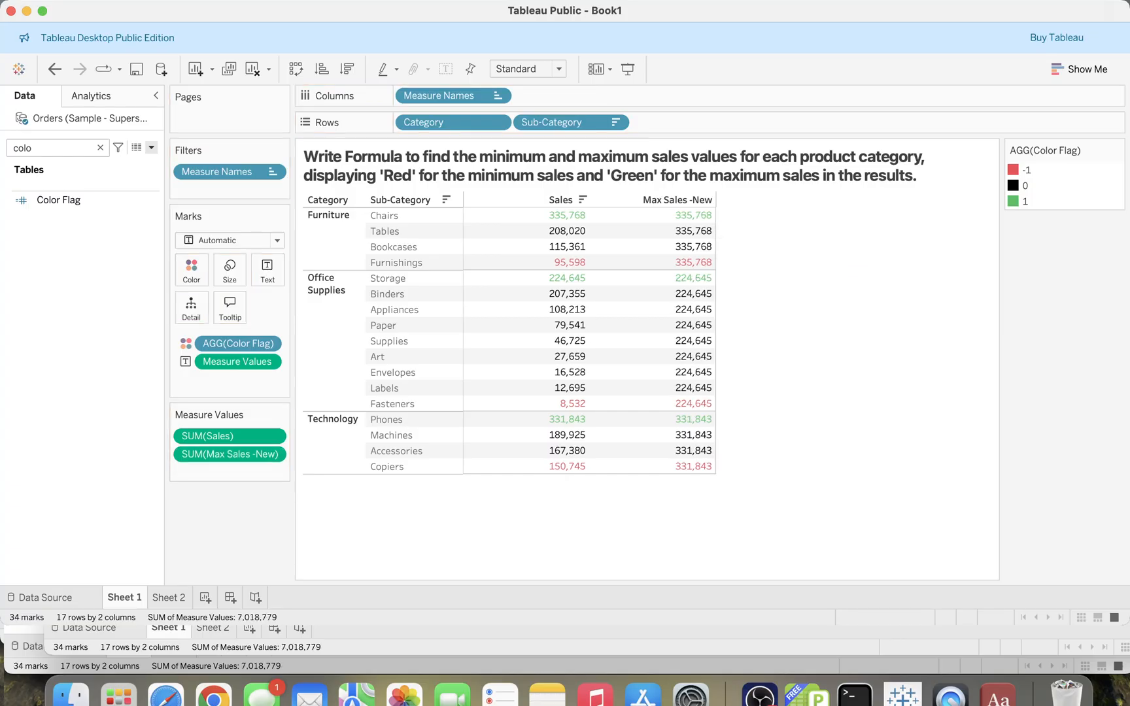
drag(226, 455, 104, 456)
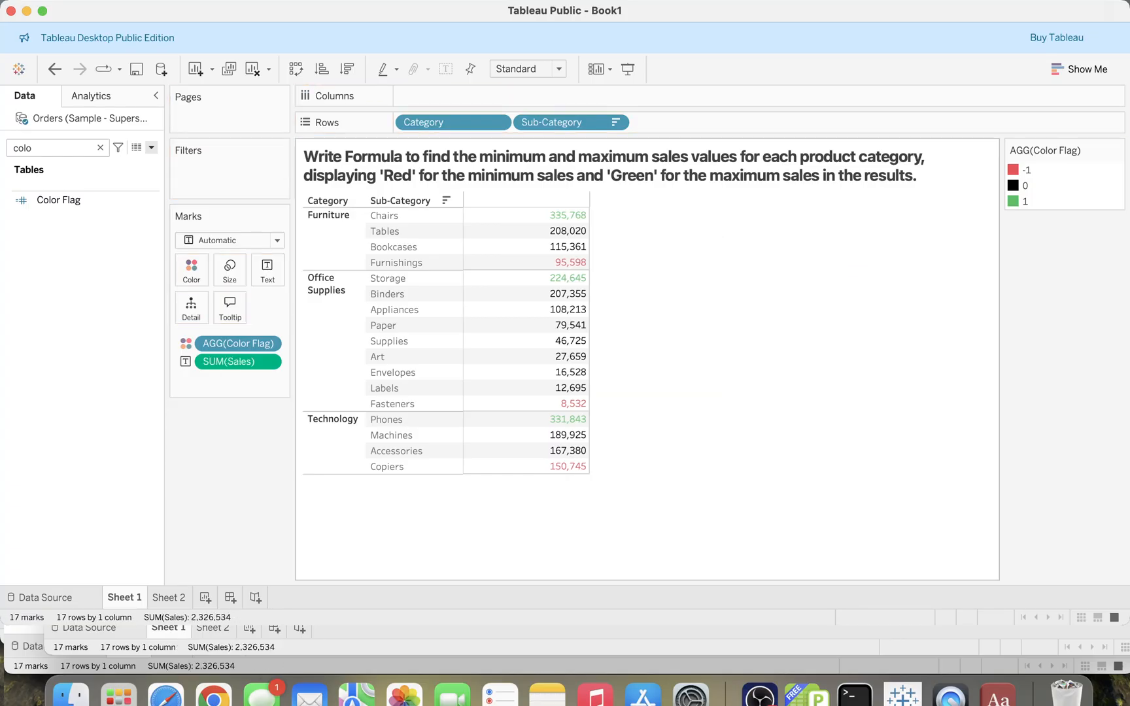
drag(589, 265, 645, 264)
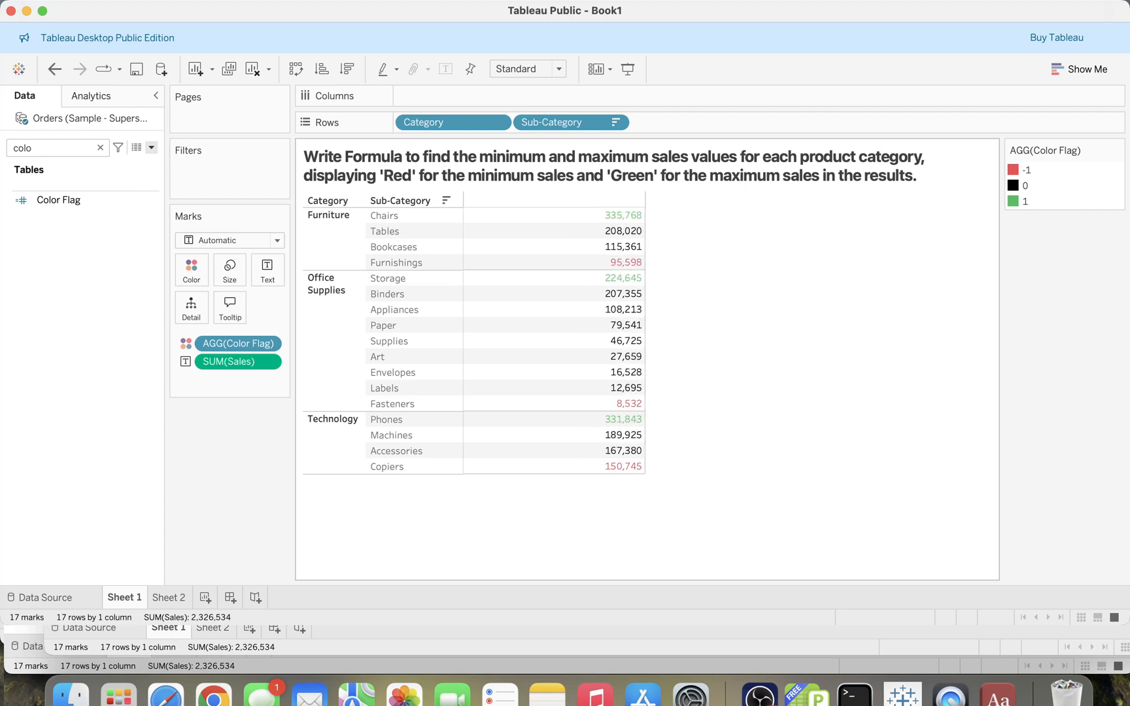